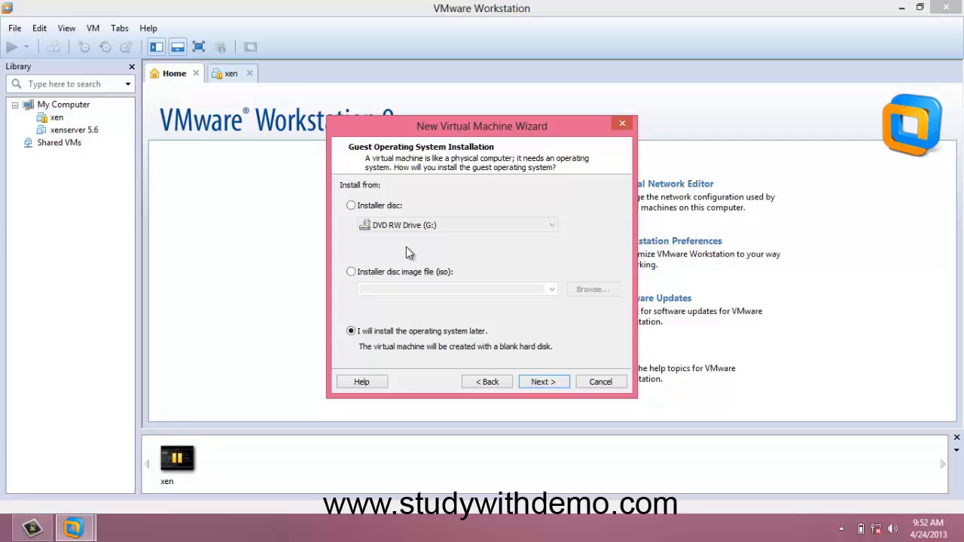
# Choose the disc image XenServer-6.0.0-install-cd from the latest folder as the installation source and continue
pyautogui.click(352, 272)
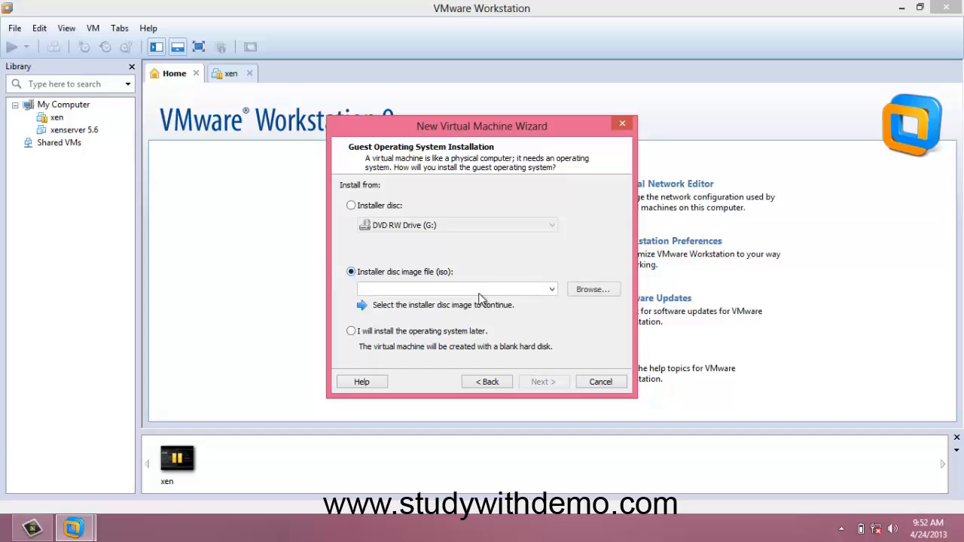
pyautogui.click(591, 289)
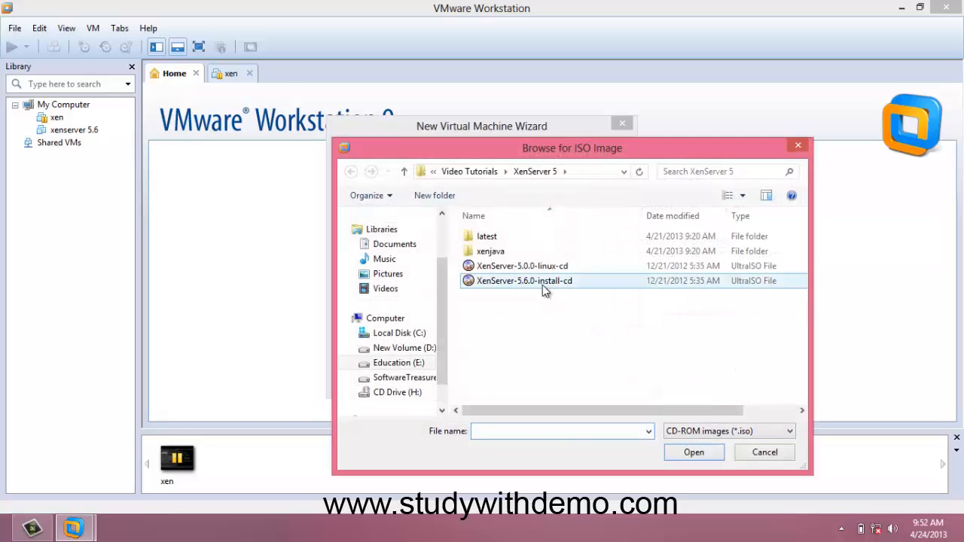
pyautogui.doubleClick(487, 236)
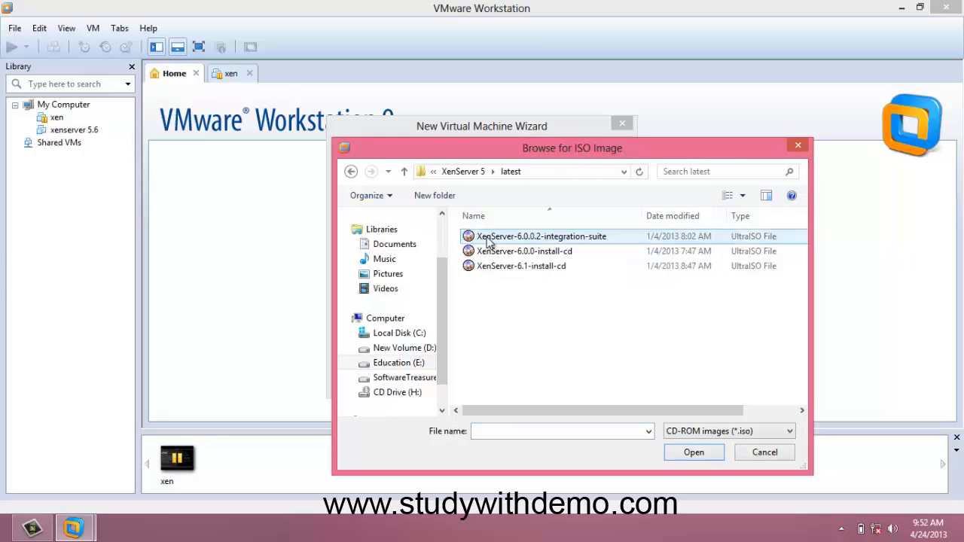
pyautogui.moveTo(626, 410); pyautogui.dragTo(565, 377)
pyautogui.doubleClick(542, 253)
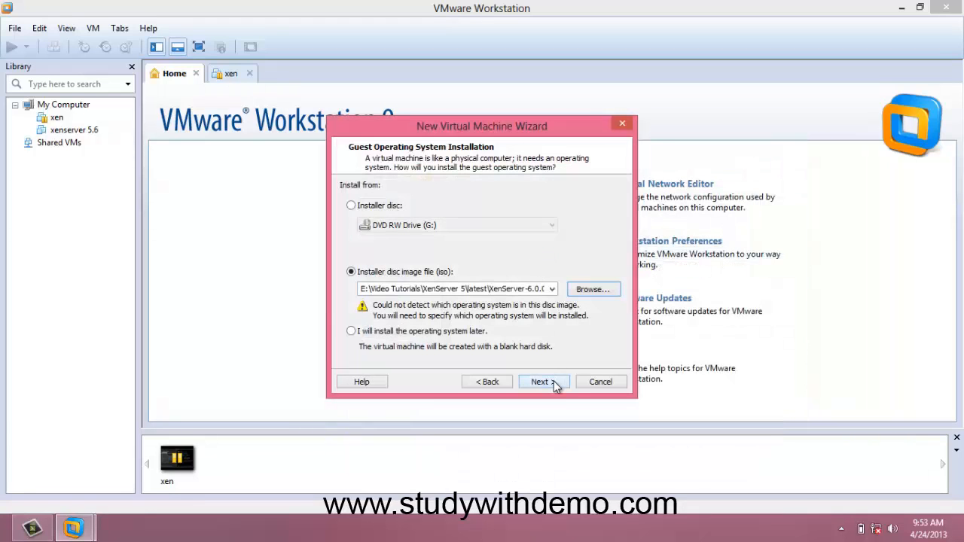
pyautogui.click(543, 382)
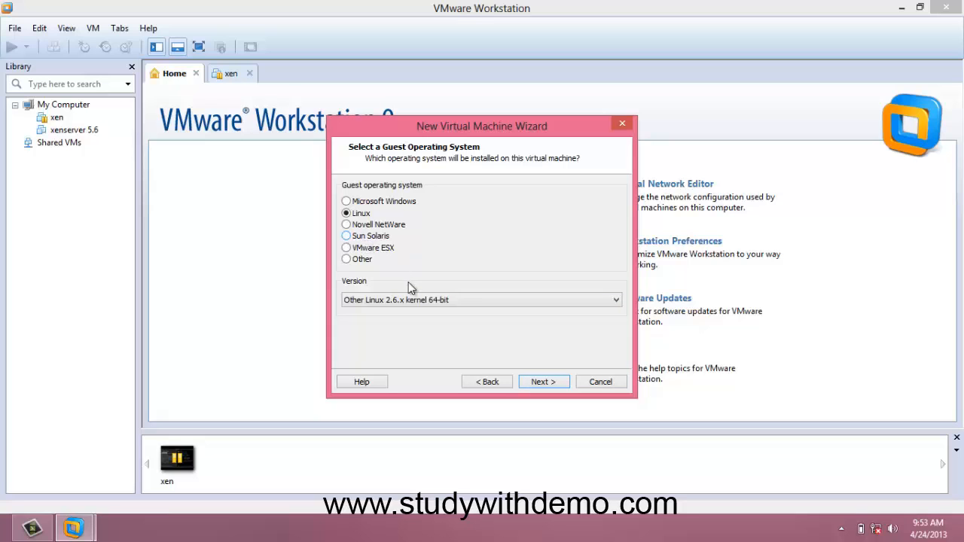
# Set the Linux guest version to Other Linux 2.6.x kernel 64-bit and continue
pyautogui.click(414, 300)
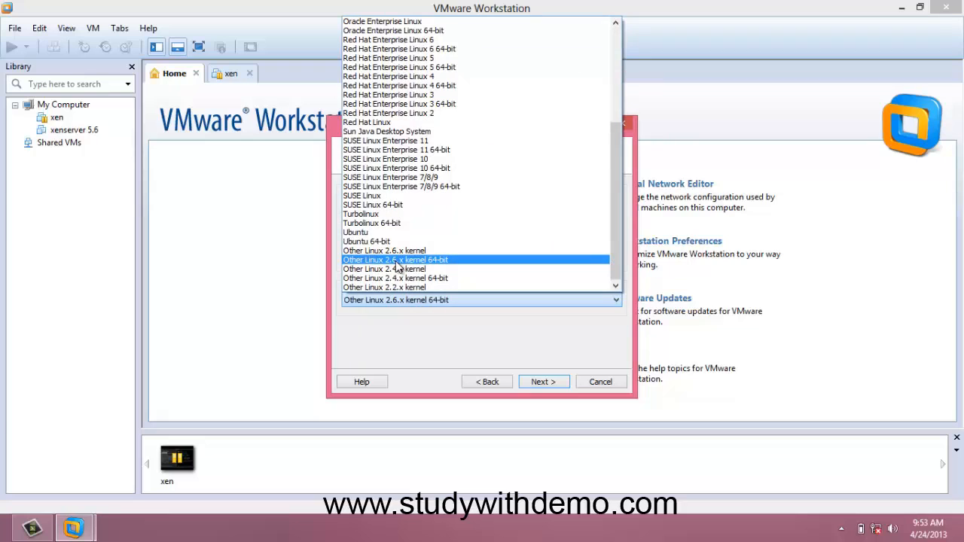
pyautogui.click(396, 263)
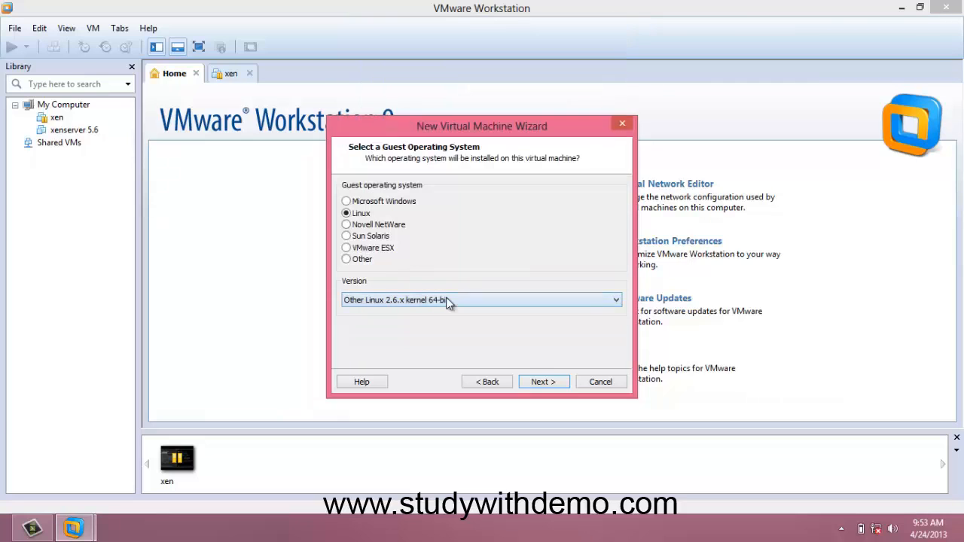
pyautogui.click(542, 383)
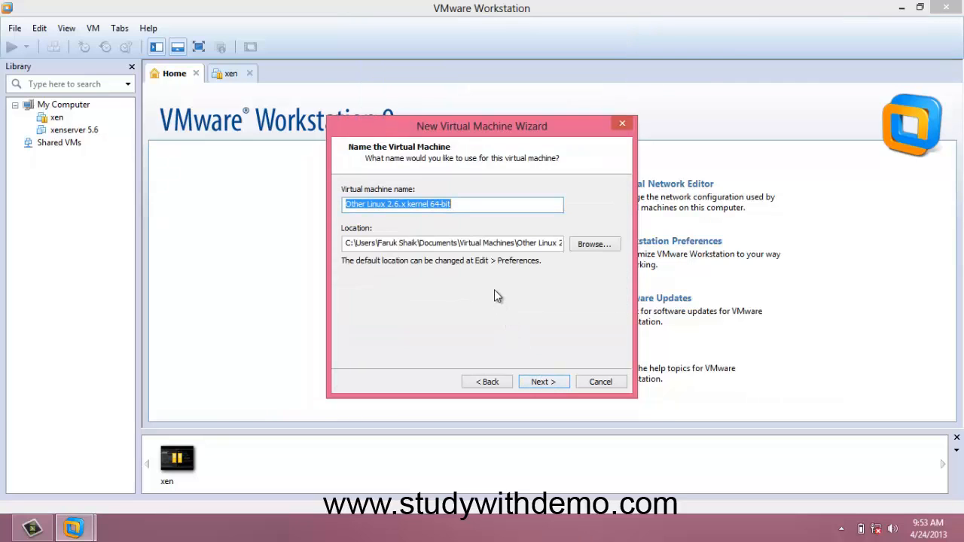
# Name the virtual machine xenserver 6.0 and continue
pyautogui.write('xe')
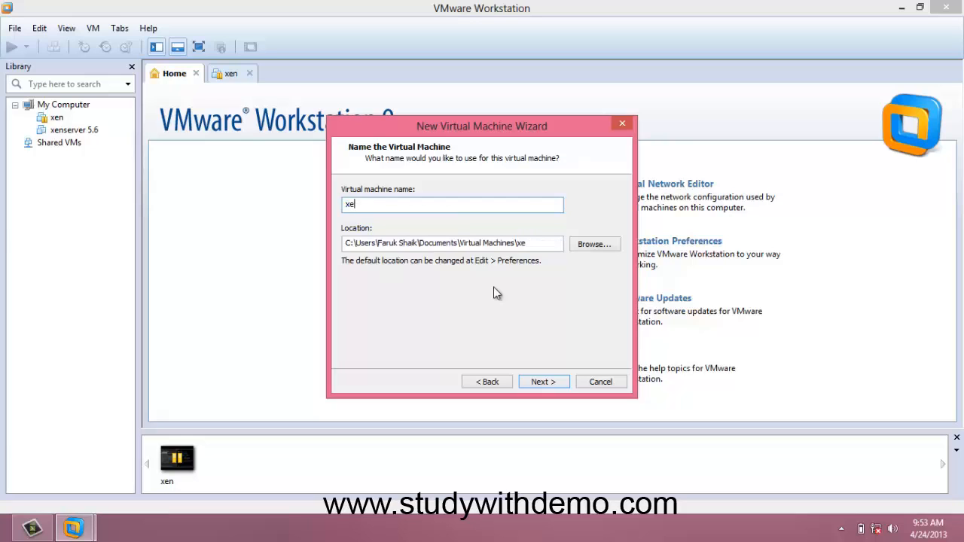
pyautogui.write('nserver 6.0')
pyautogui.click(581, 251)
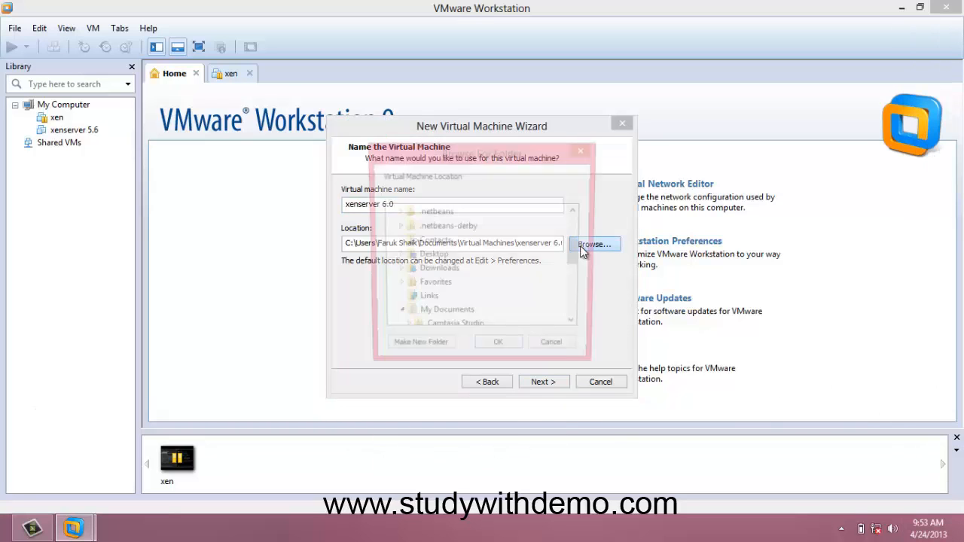
pyautogui.click(555, 379)
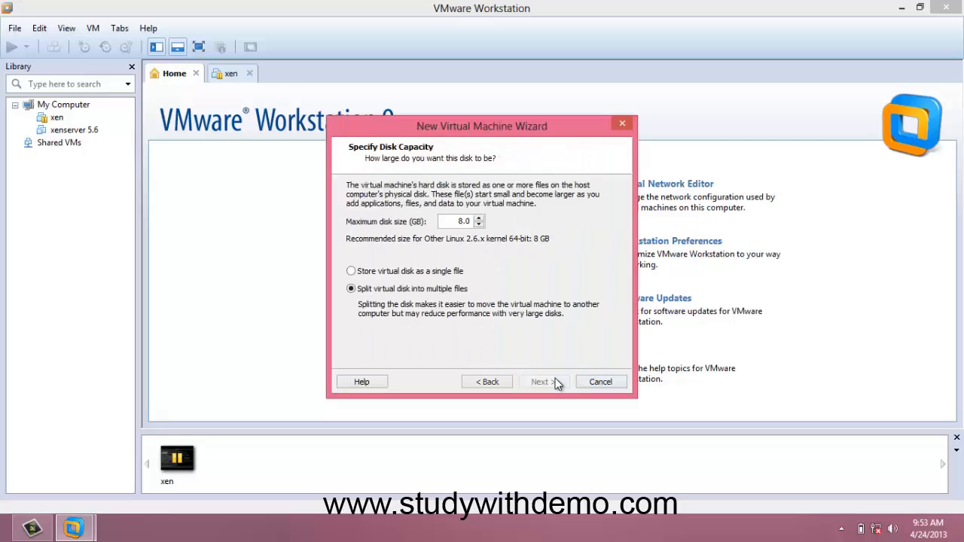
# Store the virtual disk as a single file with a maximum size of 20 GB and continue
pyautogui.click(407, 272)
pyautogui.moveTo(456, 220); pyautogui.dragTo(493, 221)
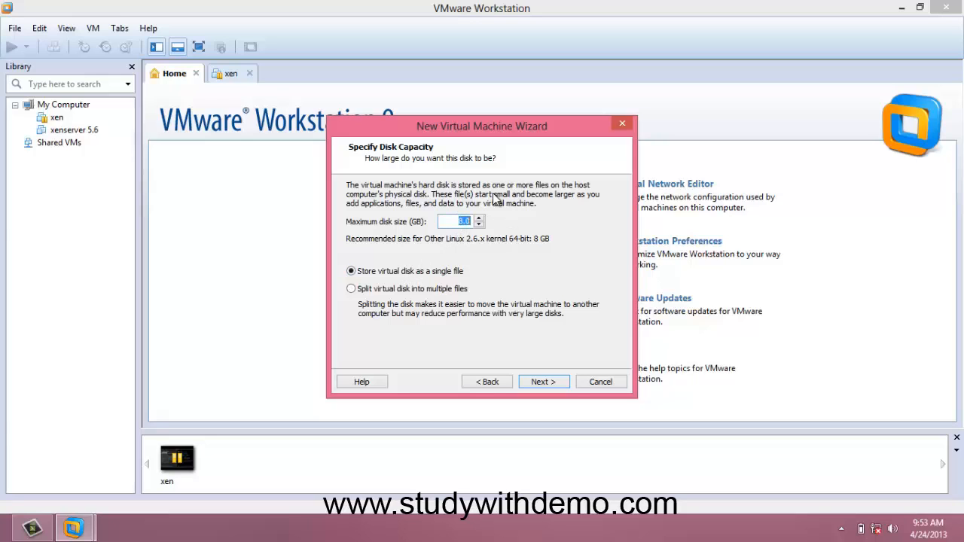
pyautogui.write('20')
pyautogui.click(563, 384)
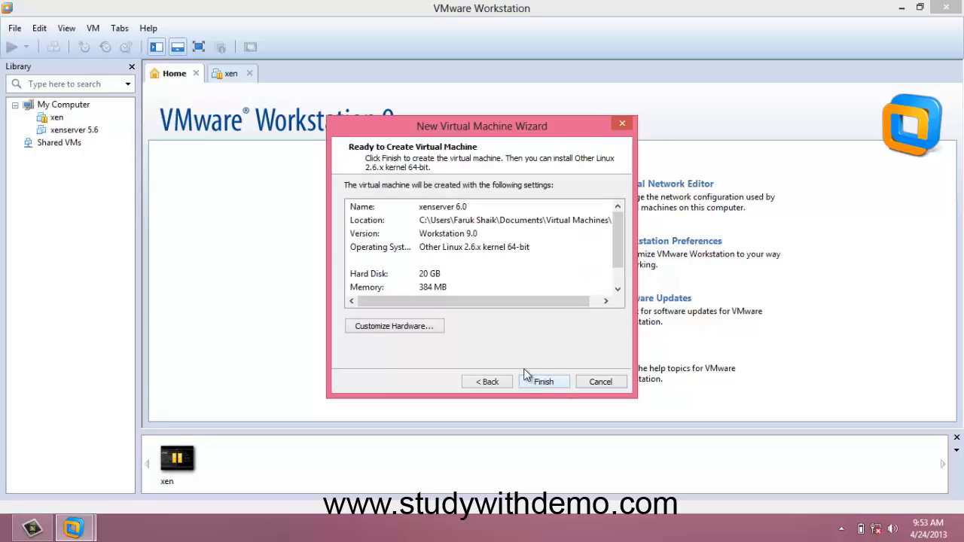
# Customize the hardware to give the virtual machine 2048 MB of memory
pyautogui.click(424, 330)
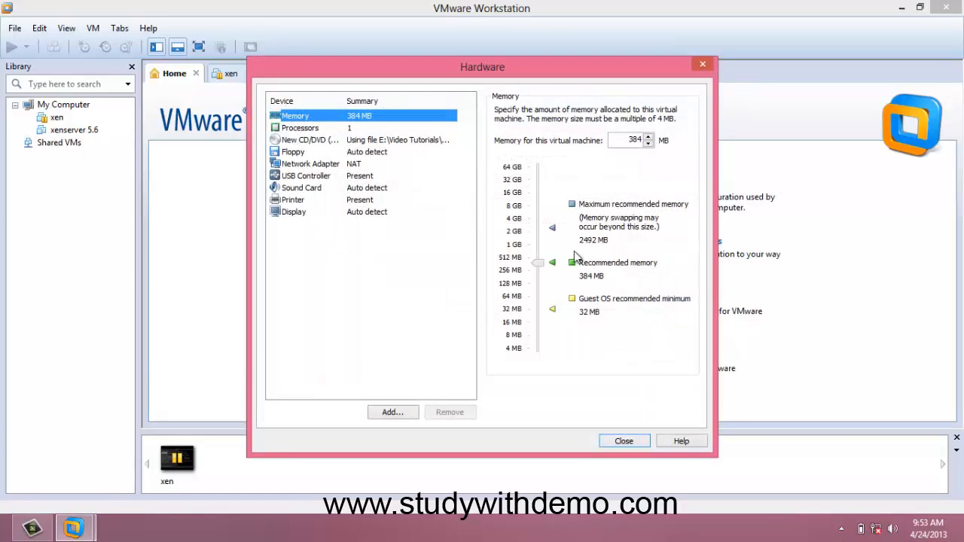
pyautogui.moveTo(537, 259); pyautogui.dragTo(539, 239)
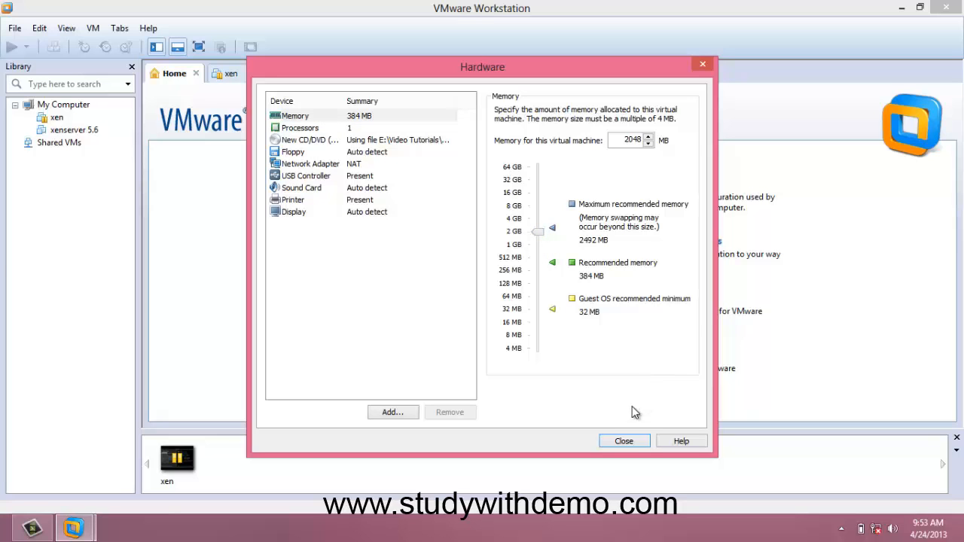
pyautogui.click(626, 438)
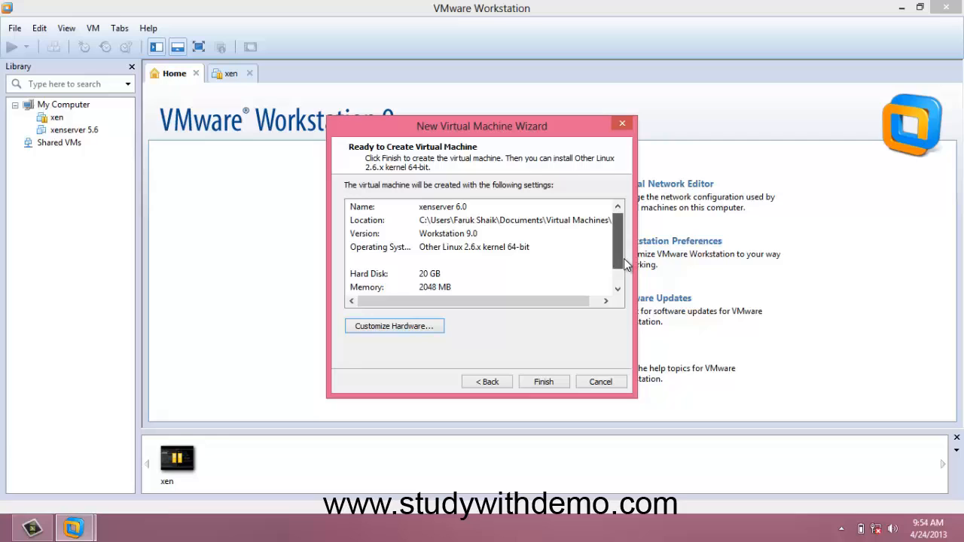
# Review the settings summary and finish creating the virtual machine
pyautogui.moveTo(624, 259); pyautogui.dragTo(625, 273)
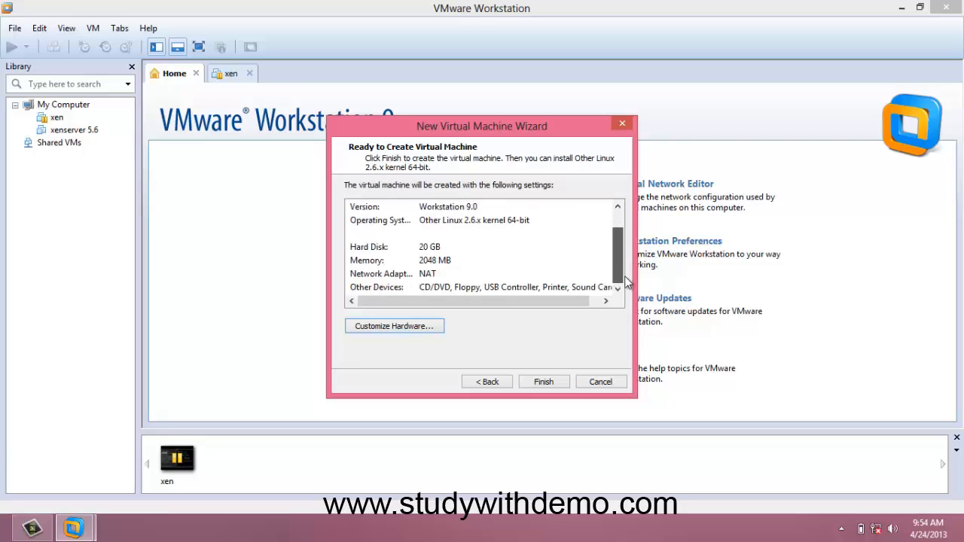
pyautogui.click(545, 382)
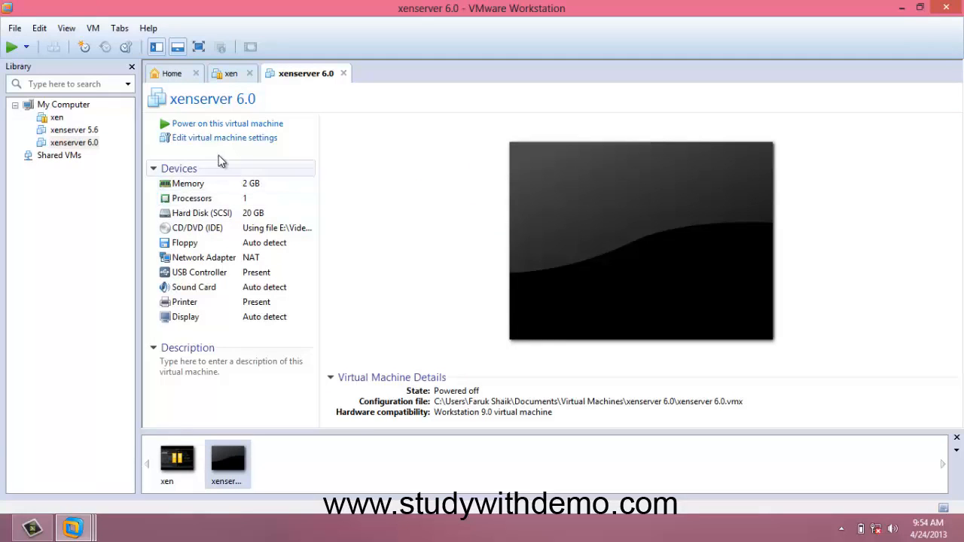
# Power on the xenserver 6.0 virtual machine and start the XenServer installer from the boot prompt
pyautogui.click(223, 124)
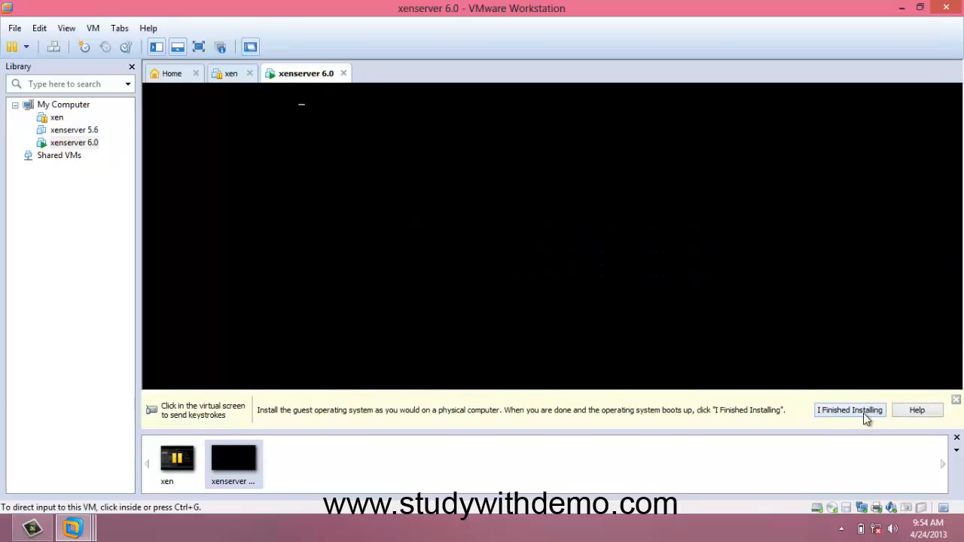
pyautogui.click(956, 411)
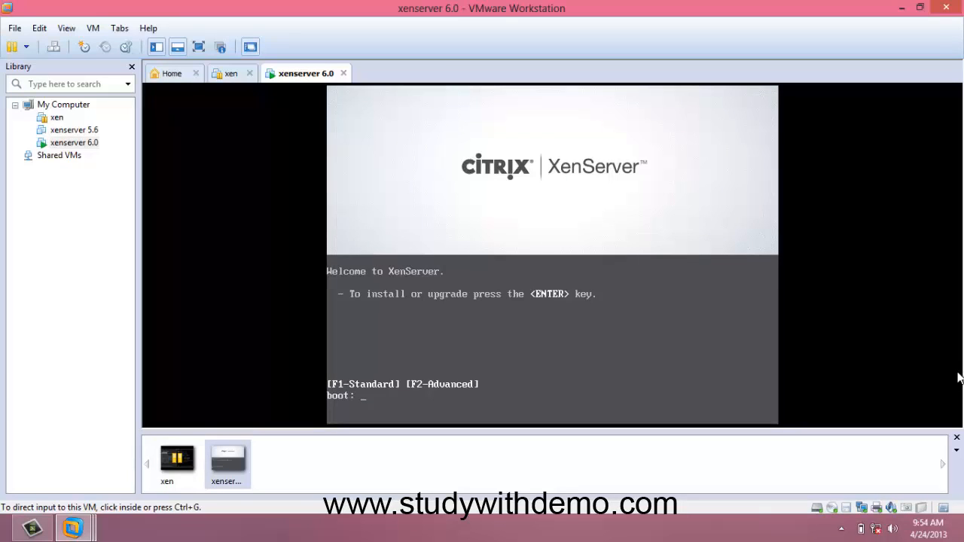
pyautogui.click(695, 329)
pyautogui.press('Return')
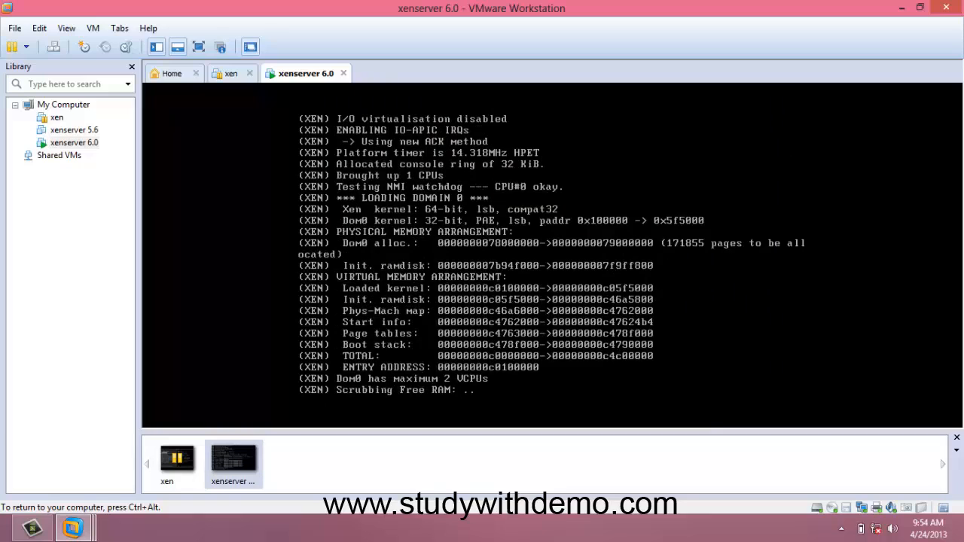
# Confirm the [qwerty] us keymap in the installer
pyautogui.hotkey('ctrl', 'alt')
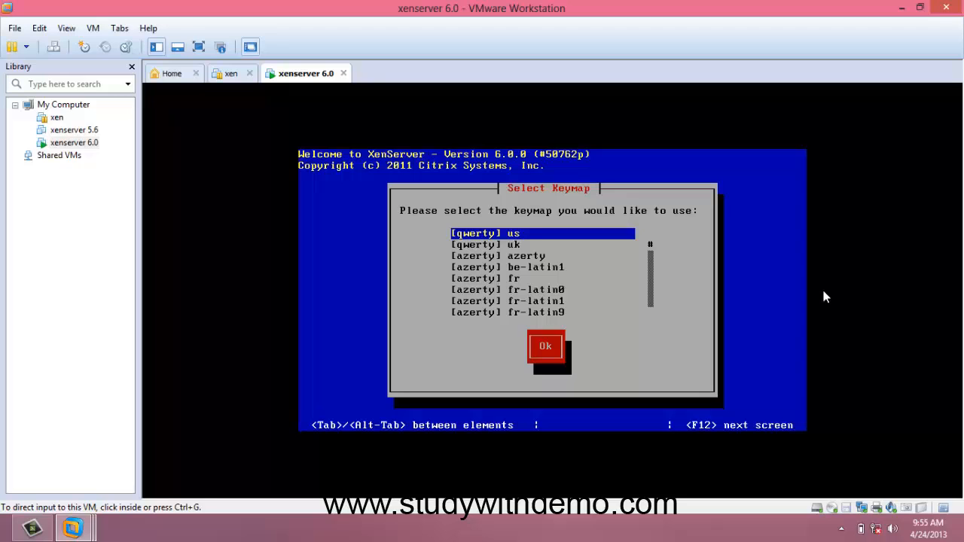
pyautogui.click(710, 346)
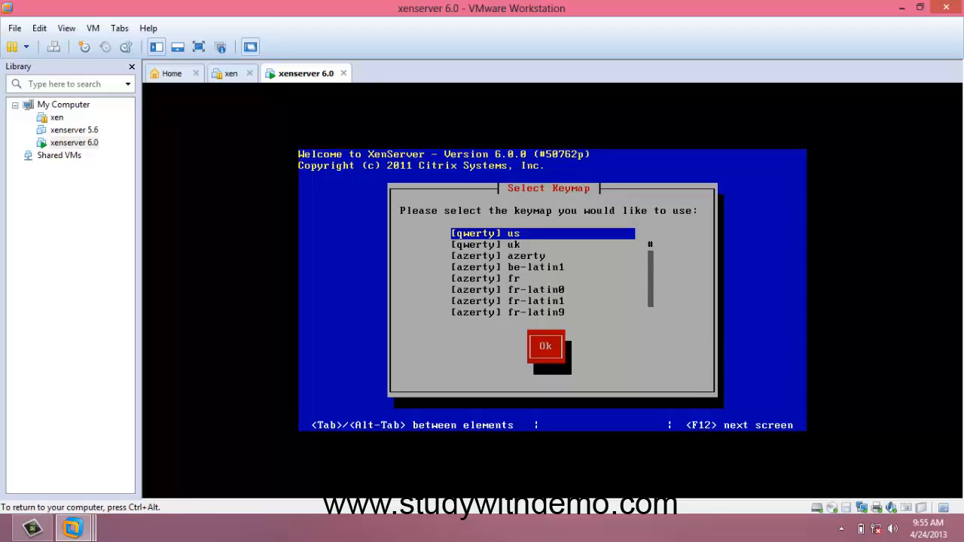
pyautogui.press('Tab')
pyautogui.press('Return')
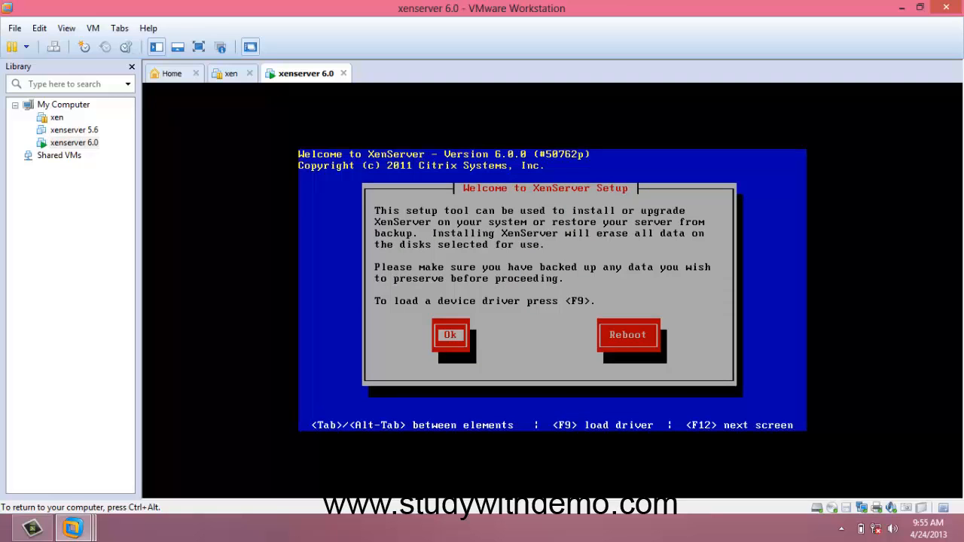
# Proceed past the setup welcome screen and accept the EULA
pyautogui.press('Return')
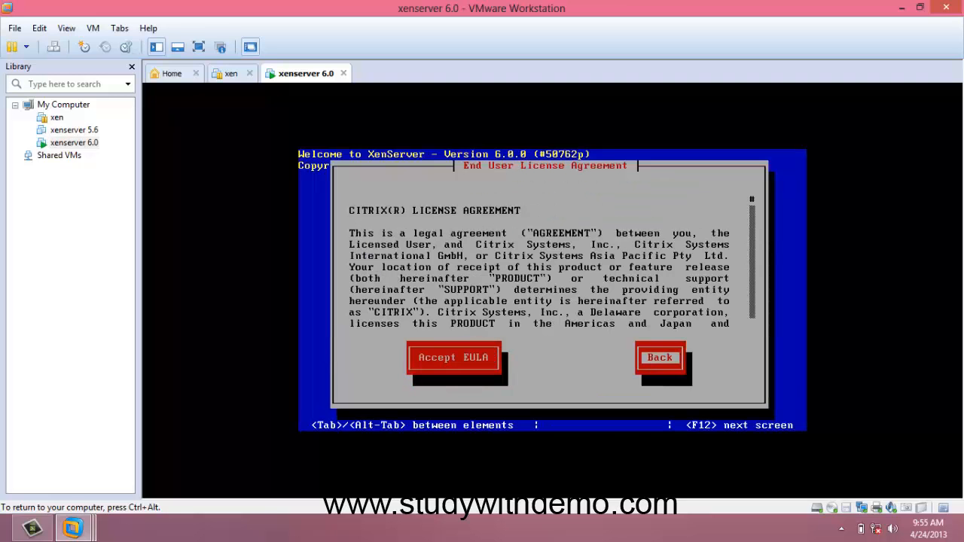
pyautogui.press('Left')
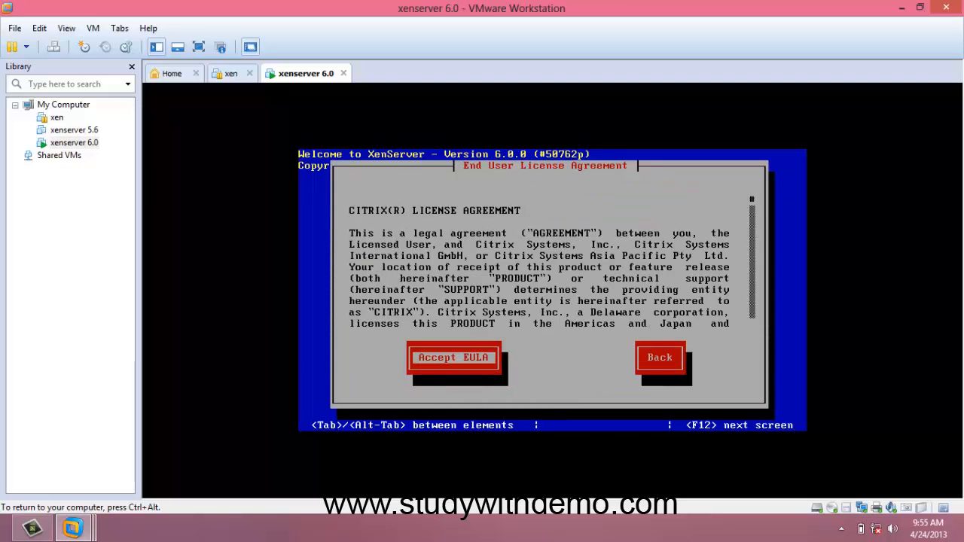
pyautogui.press('Return')
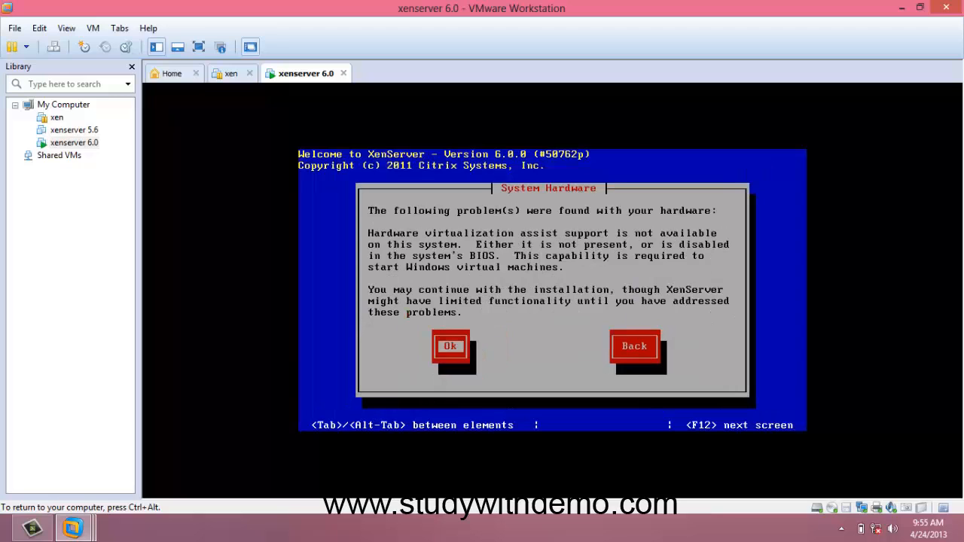
# Continue past the hardware warning and confirm the sda 20 GB disk for virtual machine storage
pyautogui.press('Return')
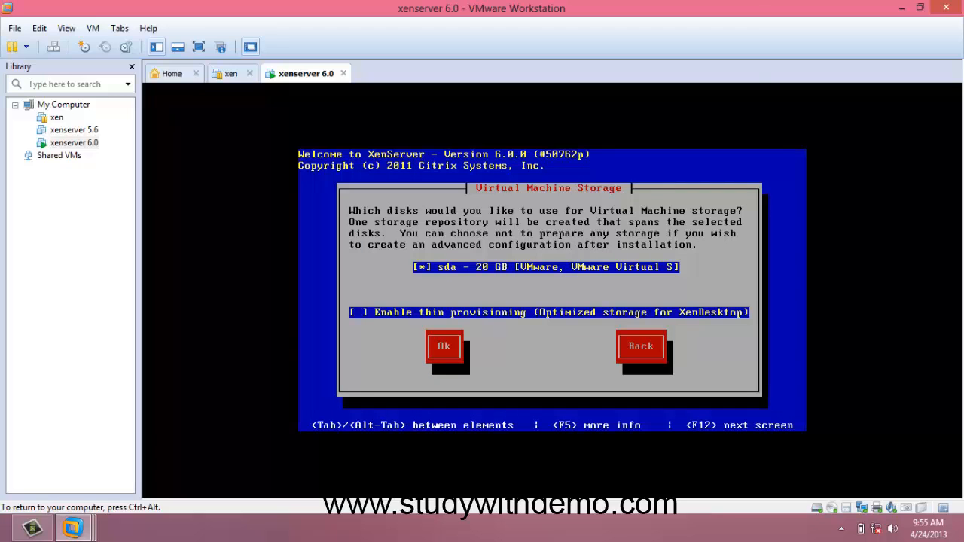
pyautogui.press('Tab')
pyautogui.press('Return')
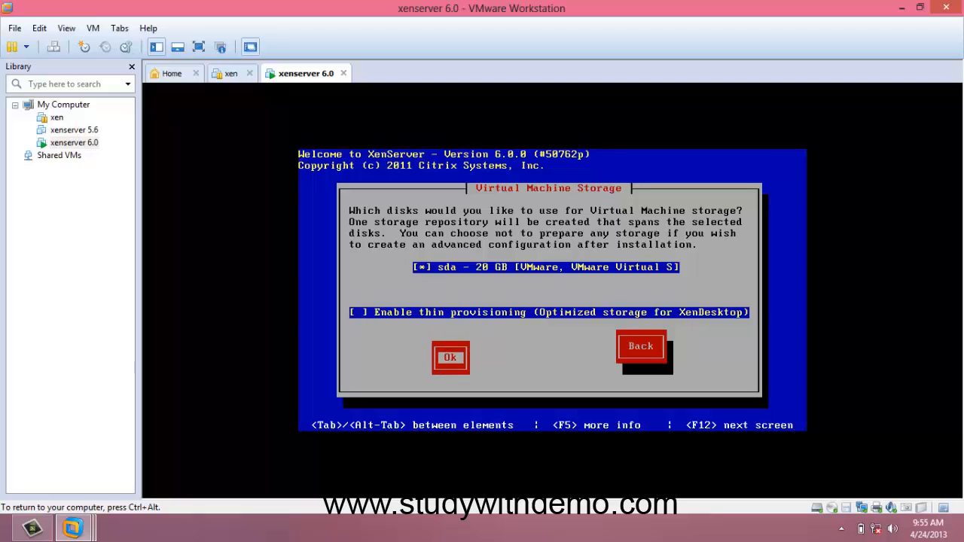
pyautogui.press('Tab')
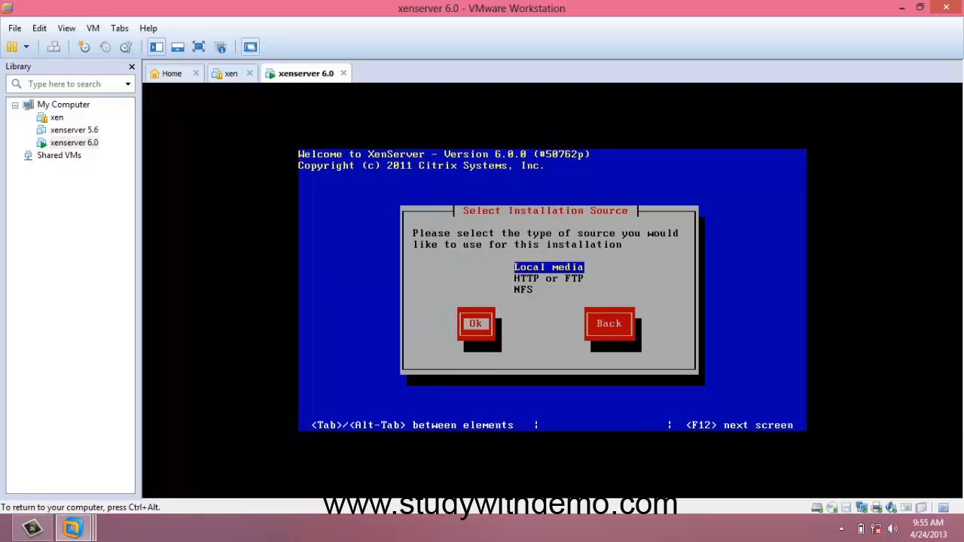
# Choose Local media as the installation source and decline installing Supplemental Packs
pyautogui.press('Return')
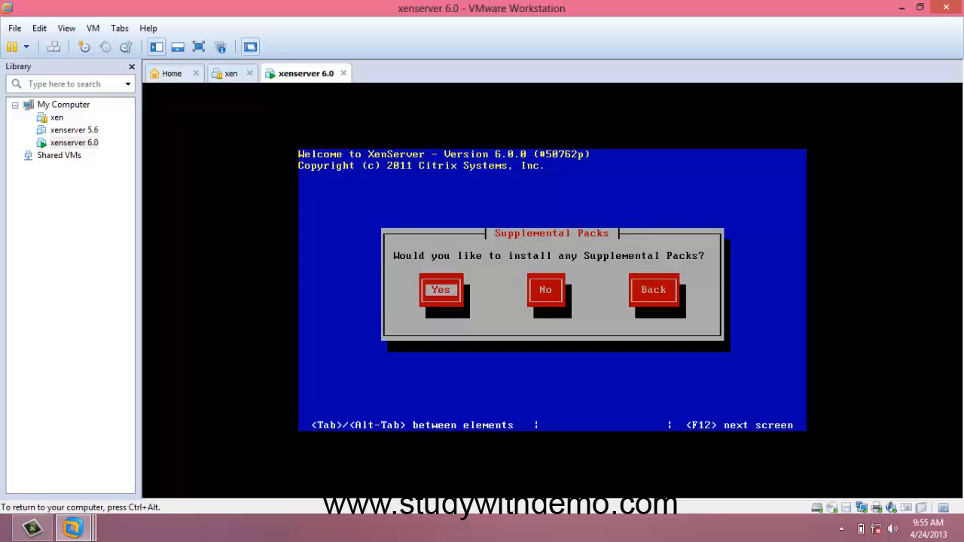
pyautogui.press('Tab')
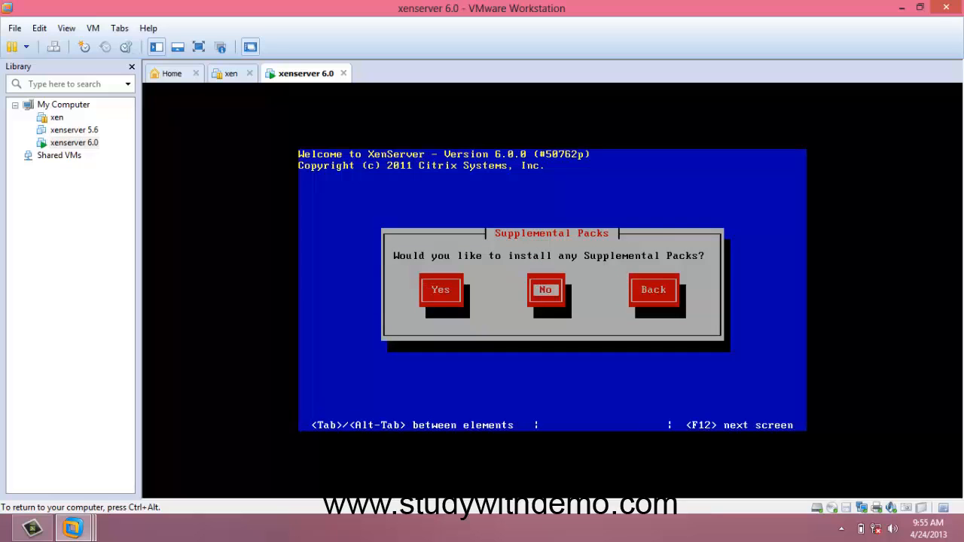
pyautogui.press('Return')
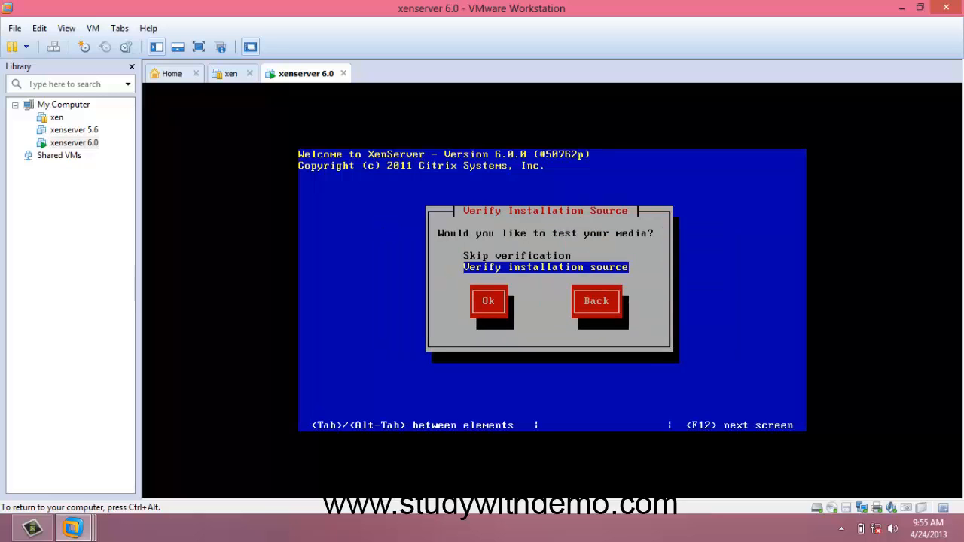
# Choose to skip verification of the installation source and confirm
pyautogui.press('Up')
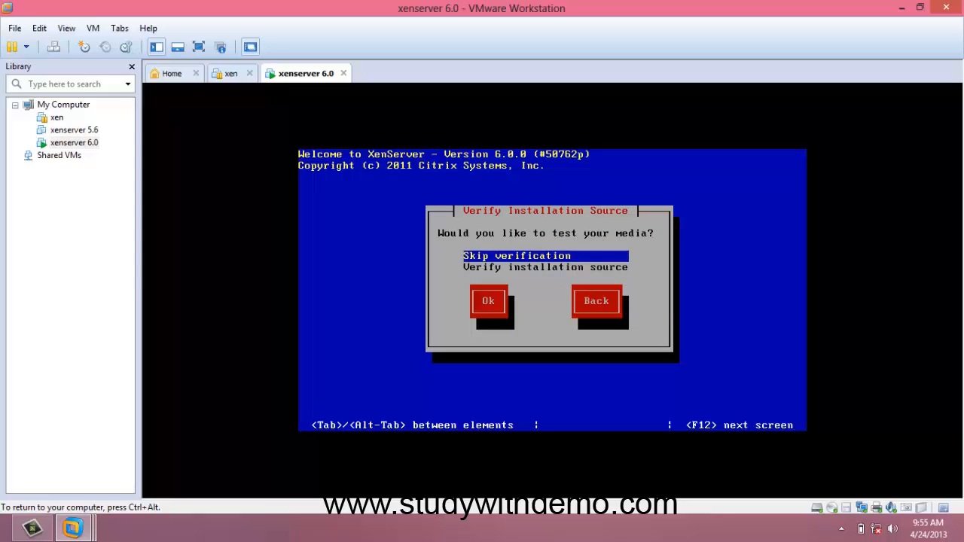
pyautogui.press('Tab')
pyautogui.press('Return')
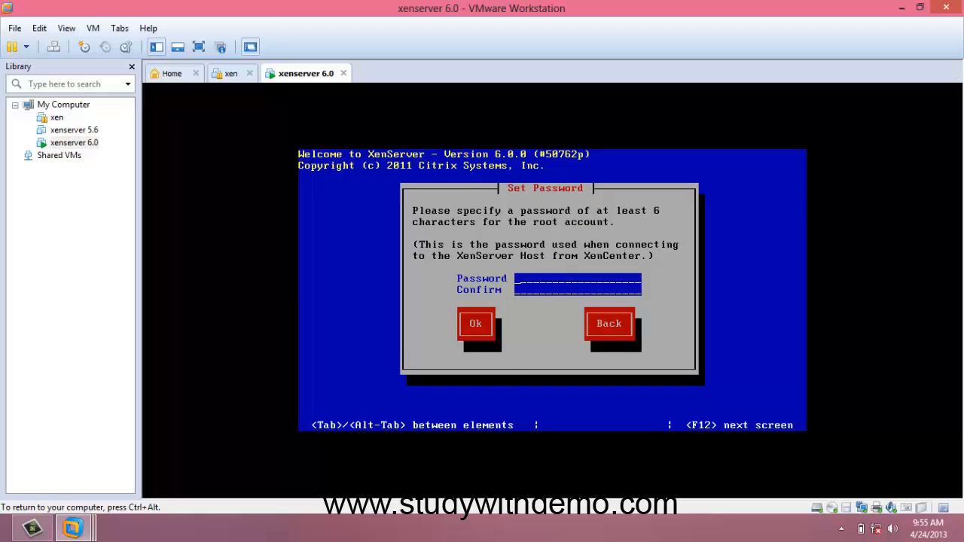
# Set and confirm the root account password, then accept it
pyautogui.write('************')
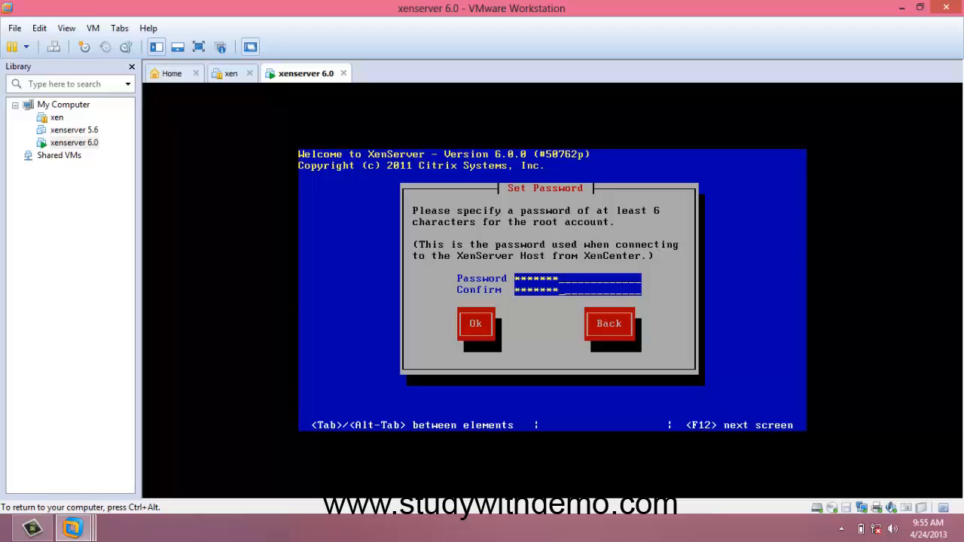
pyautogui.press('Tab')
pyautogui.press('Return')
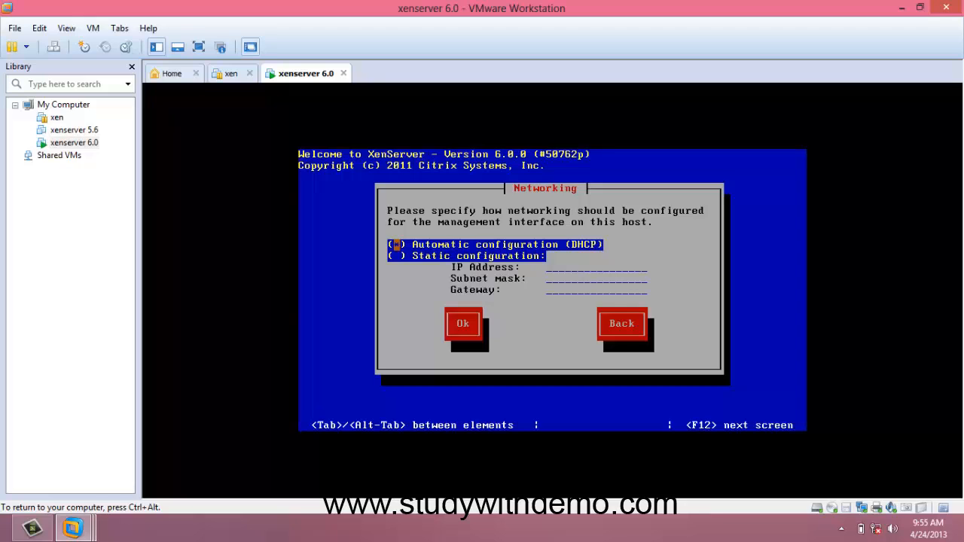
# Keep automatic DHCP networking and manually set the hostname to xenserver- followed by the user's first name, keeping DHCP for DNS
pyautogui.press('Tab')
pyautogui.press('Return')
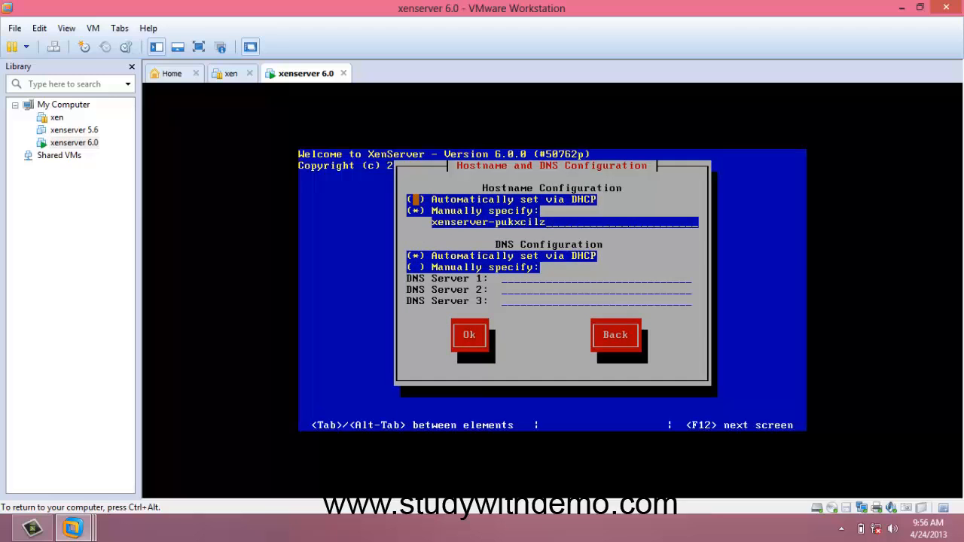
pyautogui.press('Tab')
pyautogui.press('Tab')
pyautogui.press('BackSpace')
pyautogui.press('BackSpace')
pyautogui.press('BackSpace')
pyautogui.press('BackSpace')
pyautogui.press('BackSpace')
pyautogui.press('BackSpace')
pyautogui.press('BackSpace')
pyautogui.press('BackSpace')
pyautogui.press('BackSpace')
pyautogui.write('-faruk')
pyautogui.press('Tab')
pyautogui.press('Tab')
pyautogui.press('Tab')
pyautogui.press('Return')
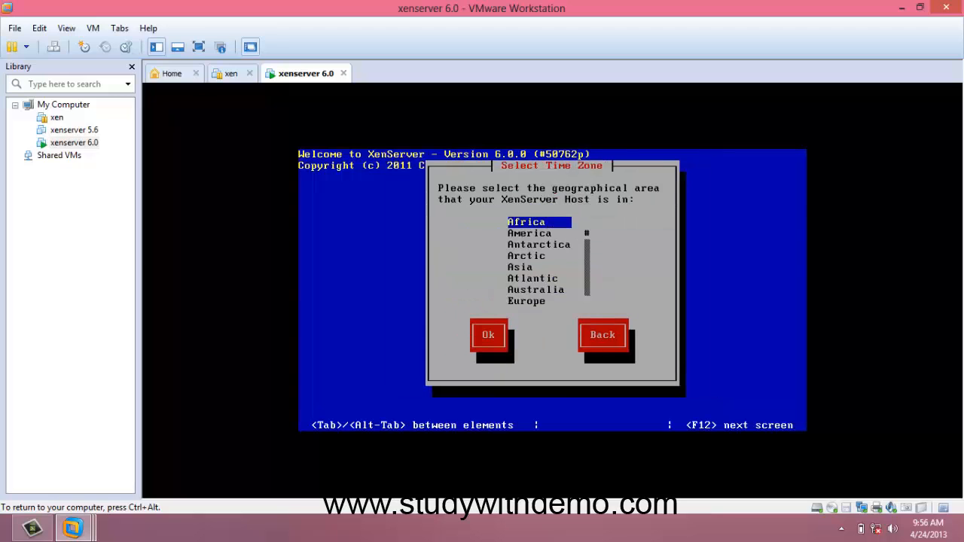
# Set the time zone to the America area and the city Cuiaba
pyautogui.press('Down')
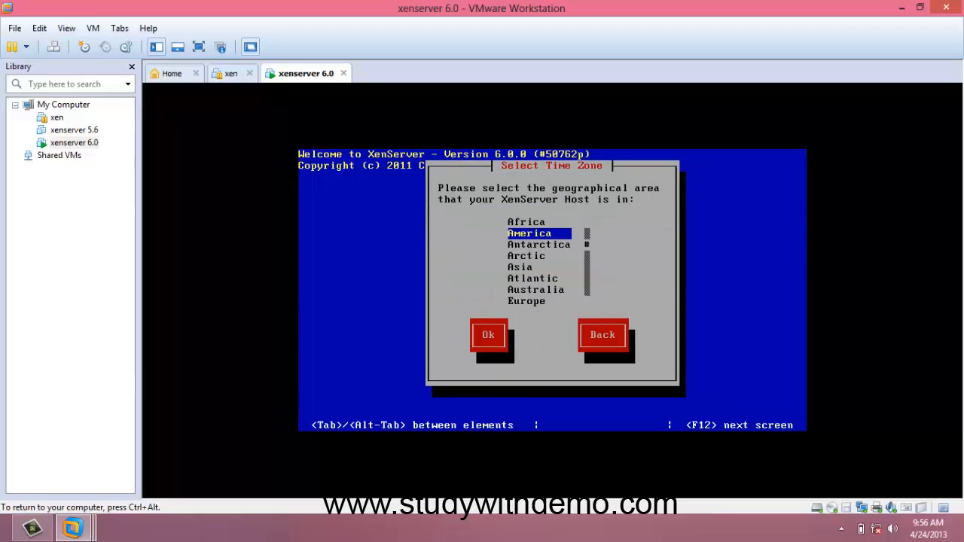
pyautogui.press('Return')
pyautogui.press('c')
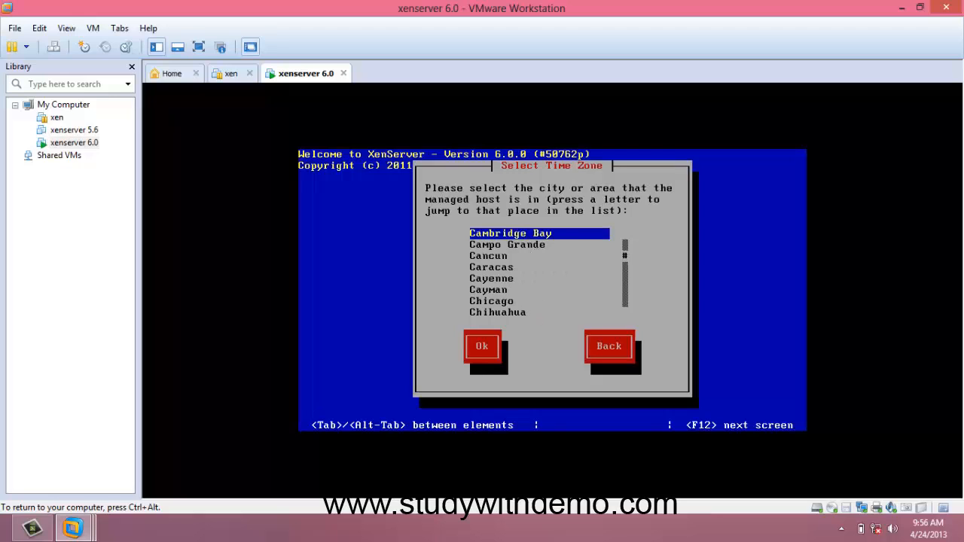
pyautogui.press('Down')
pyautogui.press('Down')
pyautogui.press('Down')
pyautogui.press('Down')
pyautogui.press('Down')
pyautogui.press('Down')
pyautogui.press('Down')
pyautogui.press('Down')
pyautogui.press('Down')
pyautogui.press('Down')
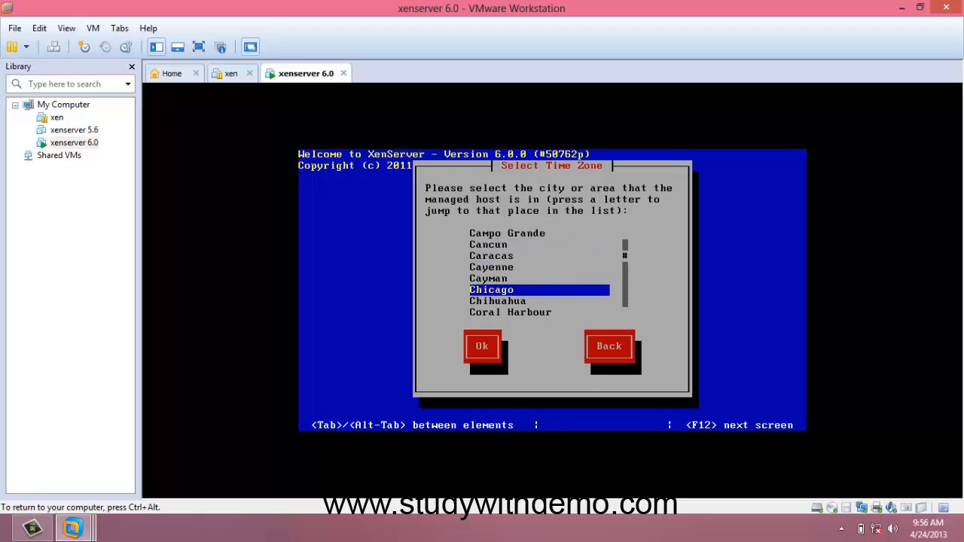
pyautogui.press('Up')
pyautogui.press('Up')
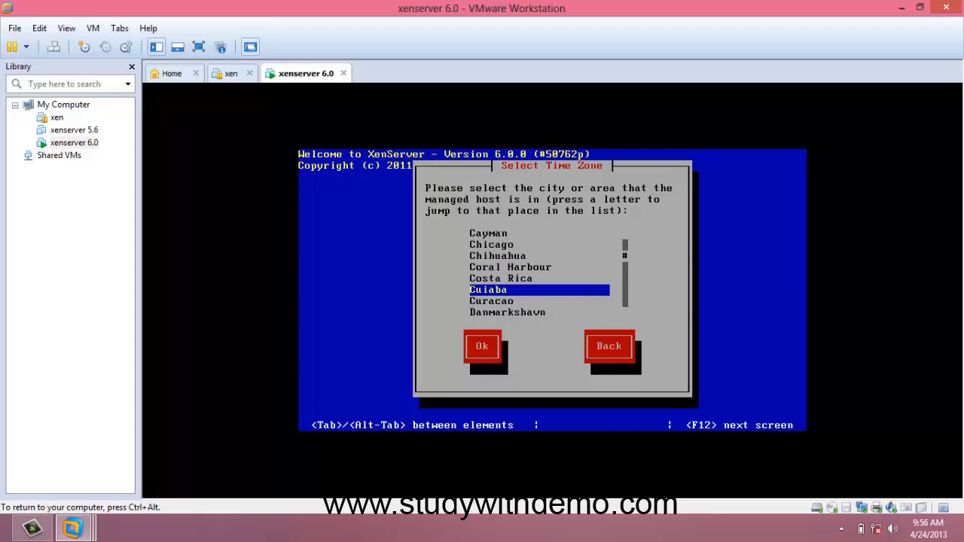
pyautogui.press('Tab')
pyautogui.press('Return')
# Choose manual time entry for the system time and start the XenServer installation
pyautogui.press('Down')
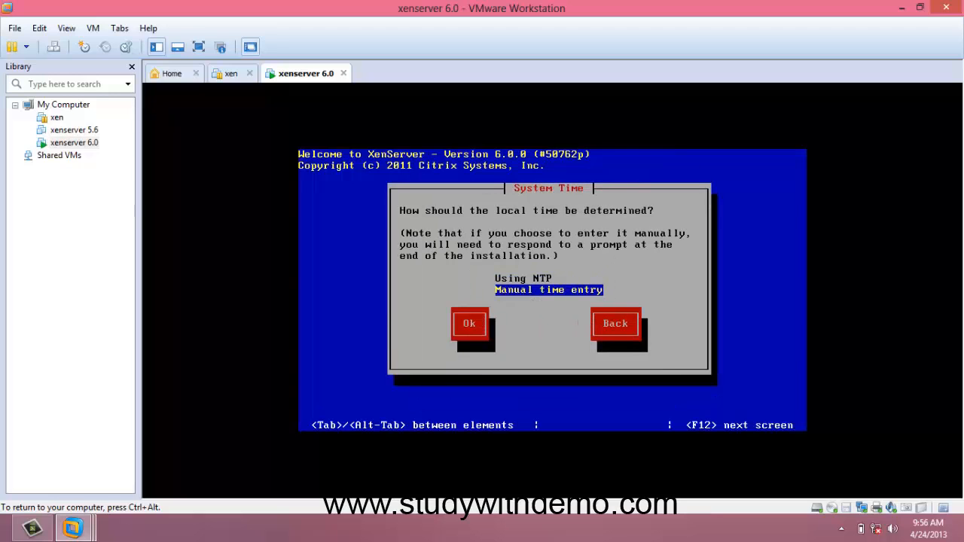
pyautogui.press('Tab')
pyautogui.press('Return')
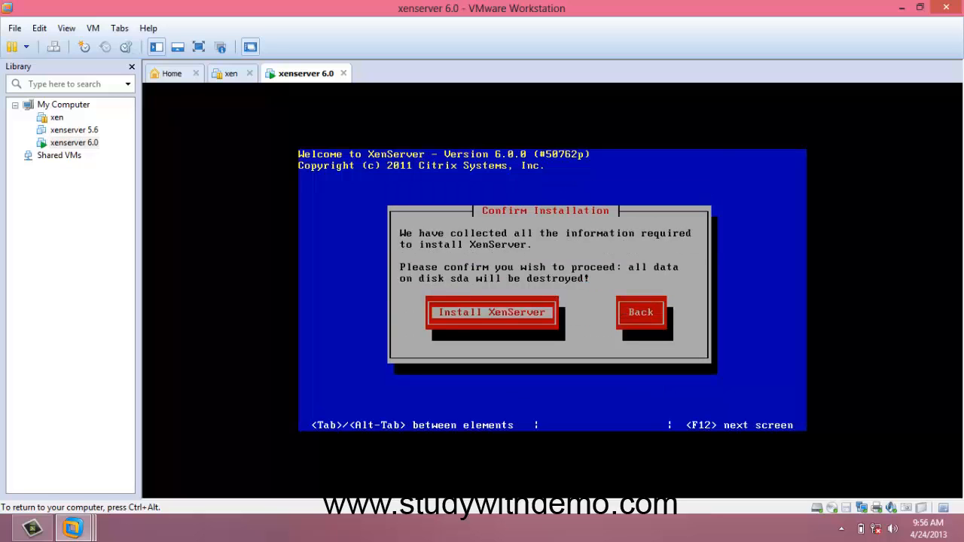
pyautogui.press('Return')
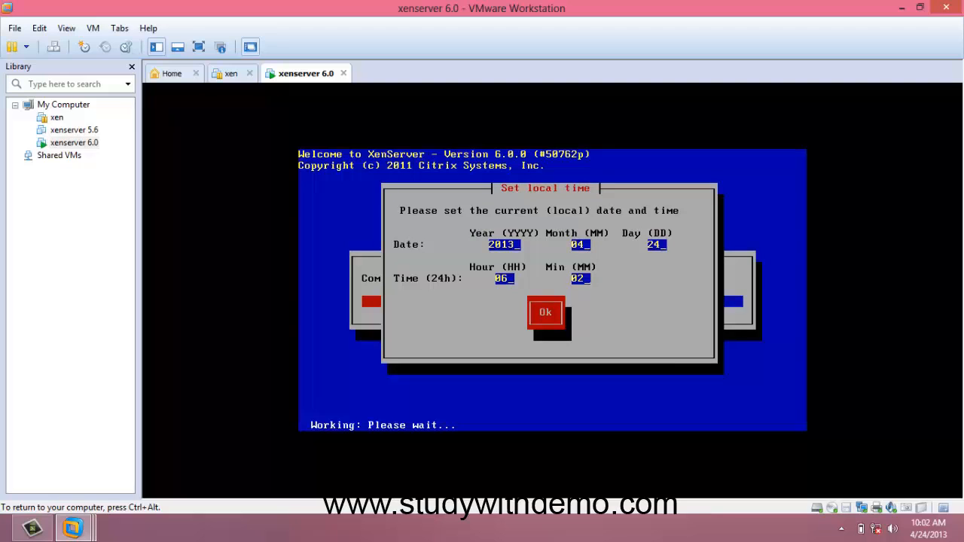
# Accept the local date and time, then reboot once the installation completes
pyautogui.hotkey('ctrl', 'alt')
pyautogui.click(544, 367)
pyautogui.press('Tab')
pyautogui.press('Return')
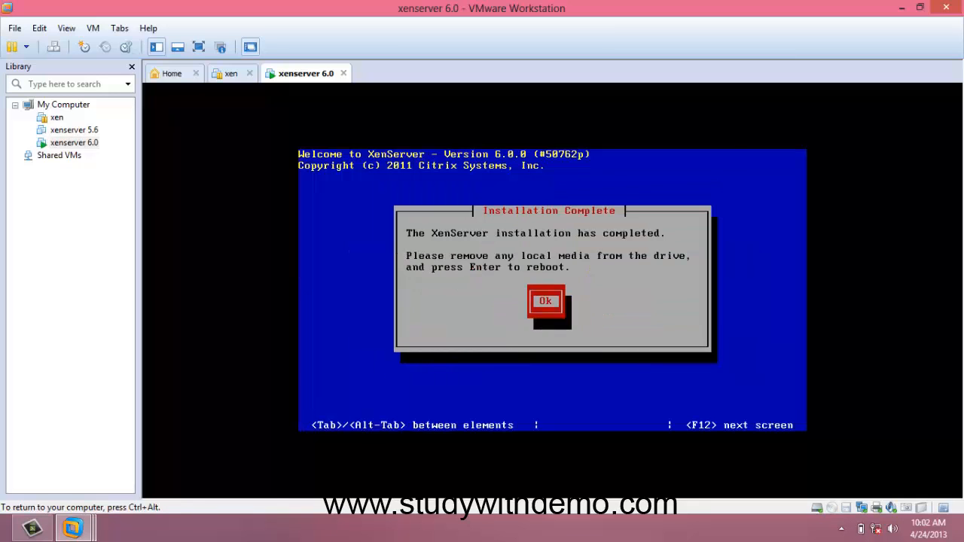
pyautogui.press('Return')
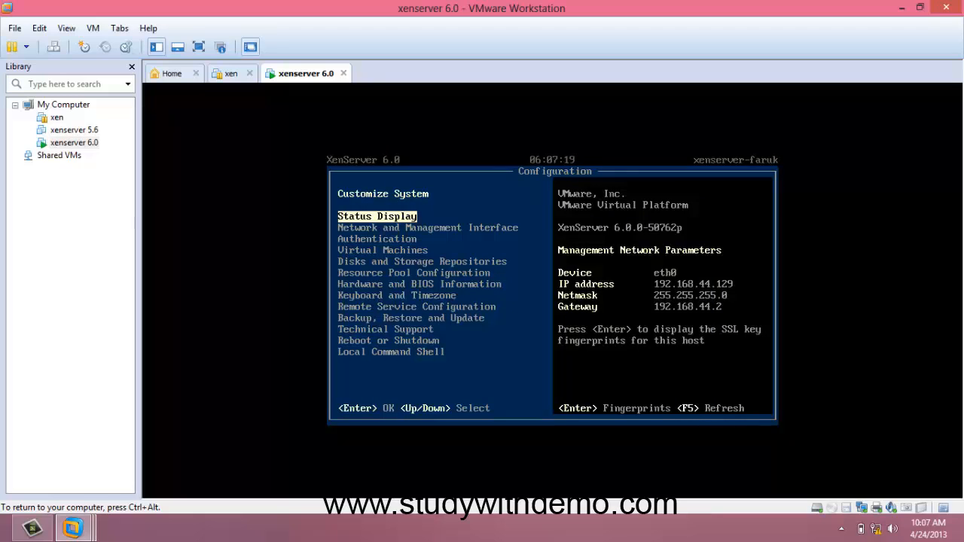
# Minimize the virtual machine window and open the host address 192.168.44.129 in Chrome
pyautogui.hotkey('ctrl', 'alt')
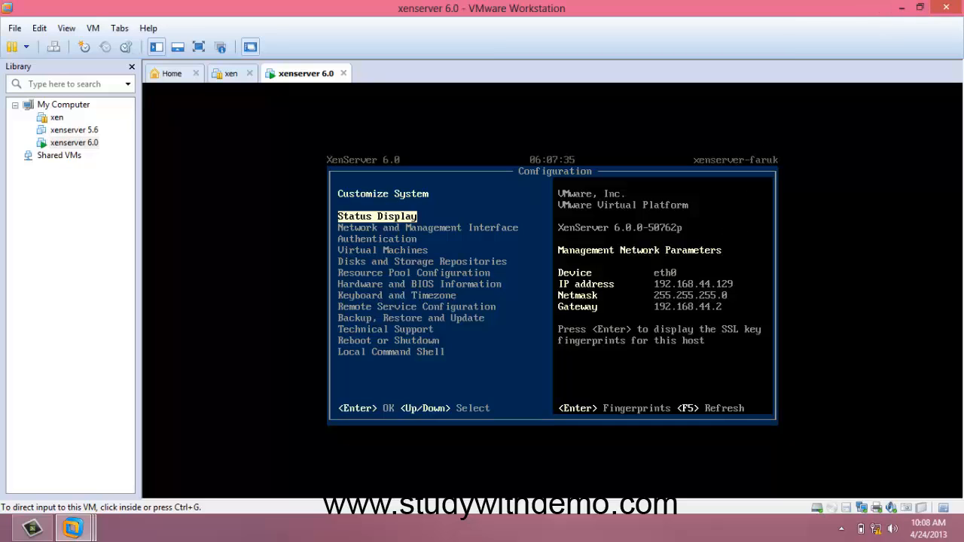
pyautogui.moveTo(1, 540)
pyautogui.click(902, 8)
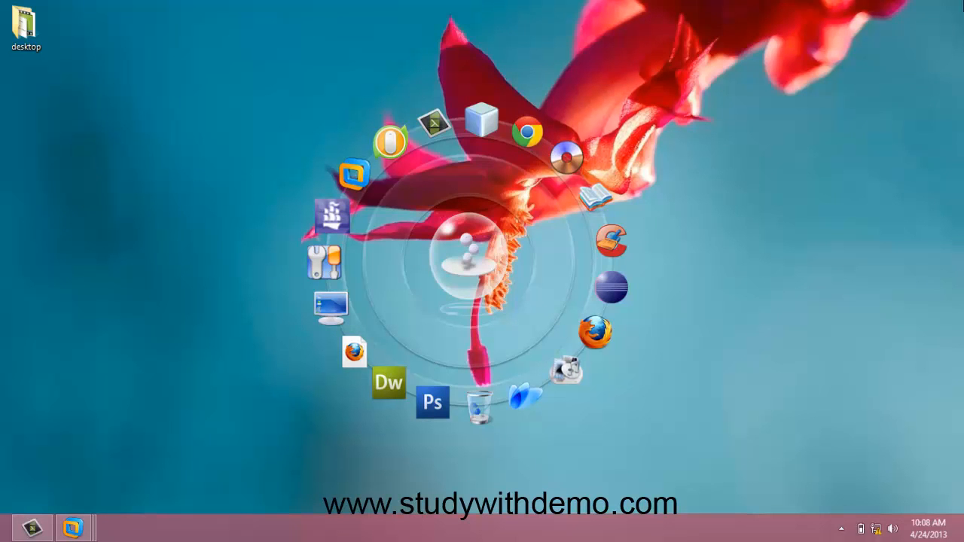
pyautogui.moveTo(953, 71)
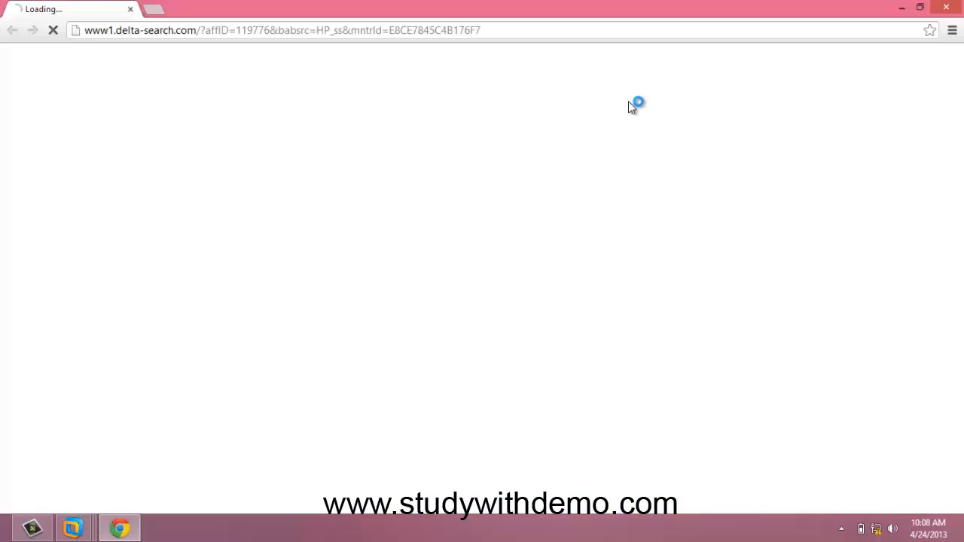
pyautogui.click(502, 30)
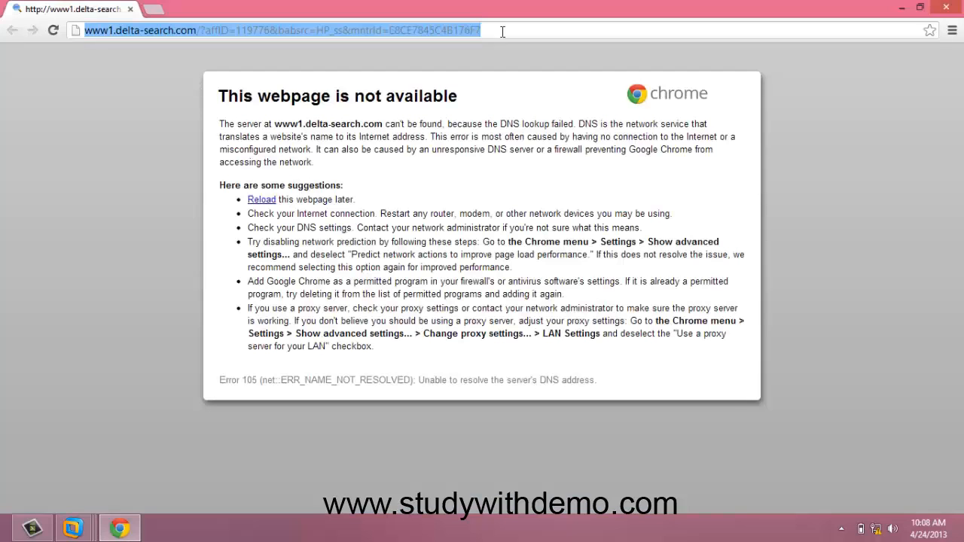
pyautogui.write('192')
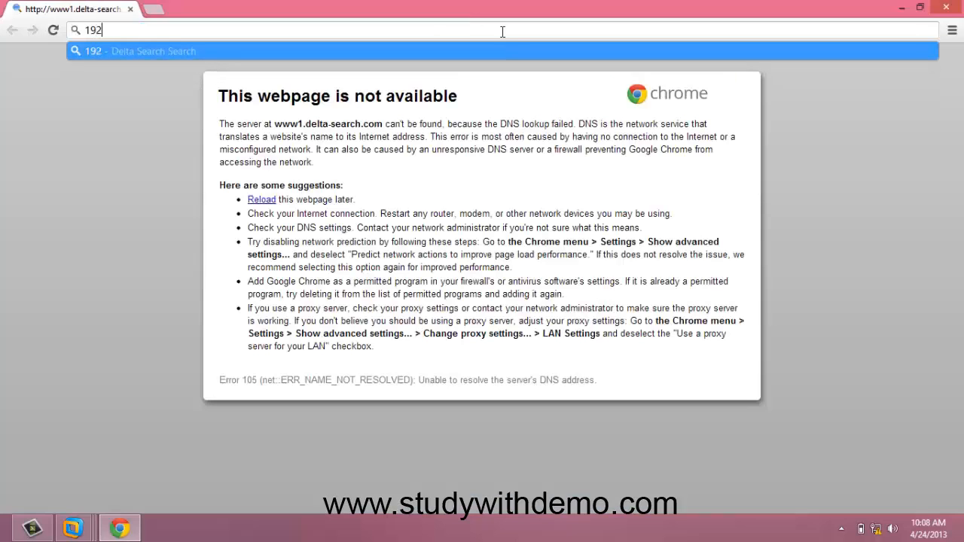
pyautogui.write('.168.4')
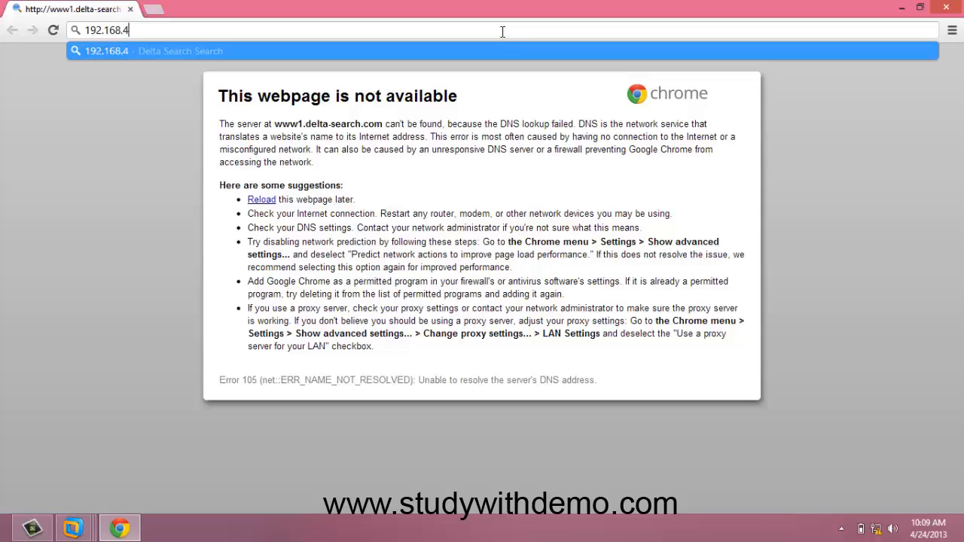
pyautogui.write('4.129')
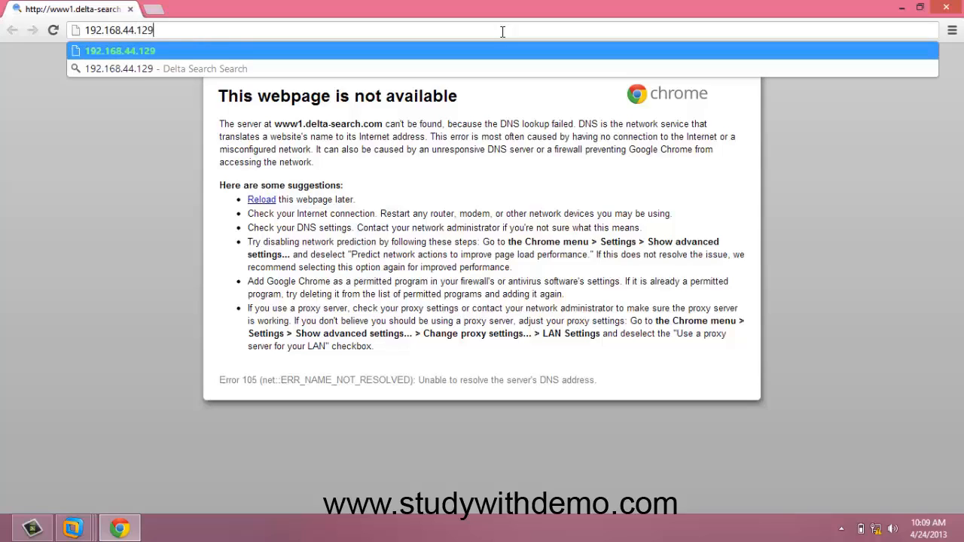
pyautogui.press('Return')
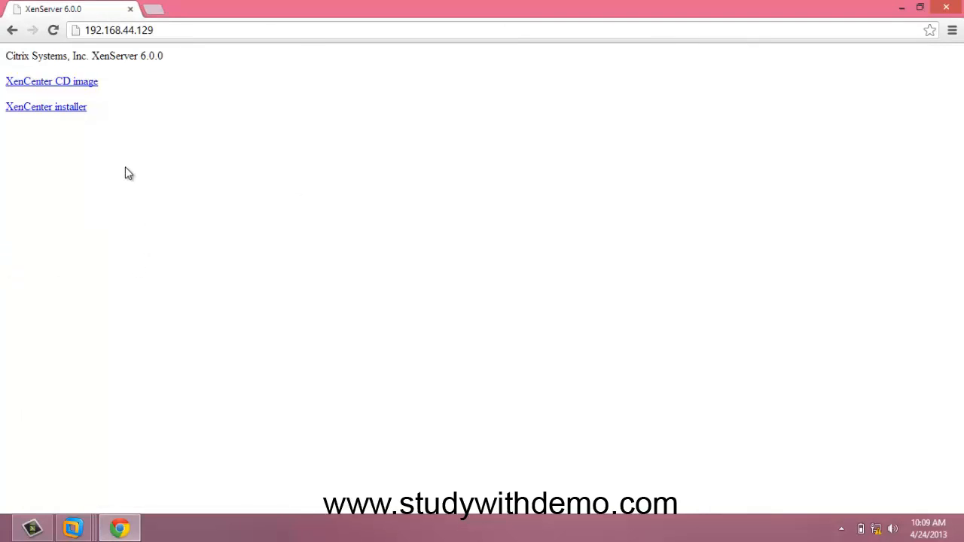
# Download the XenCenter installer from the host page and open its download folder
pyautogui.click(76, 109)
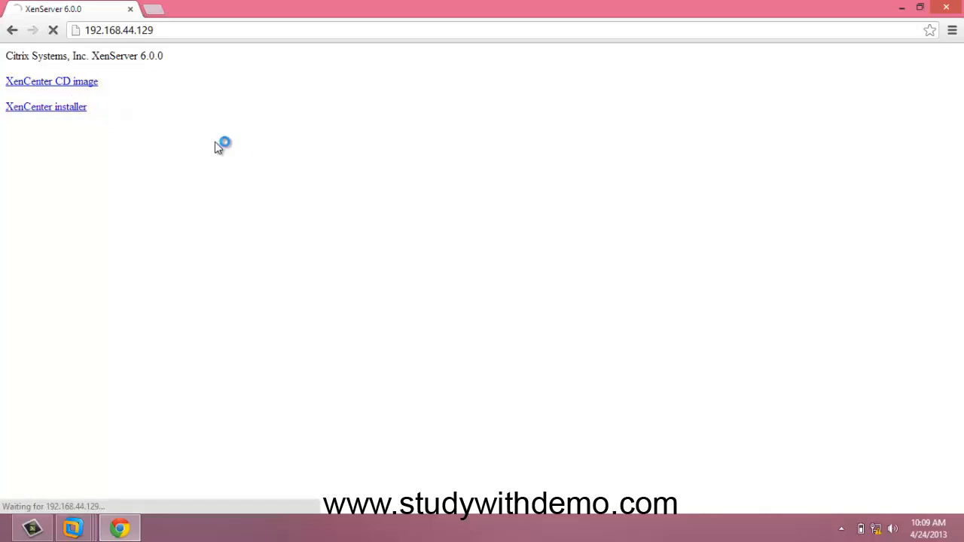
pyautogui.click(481, 315)
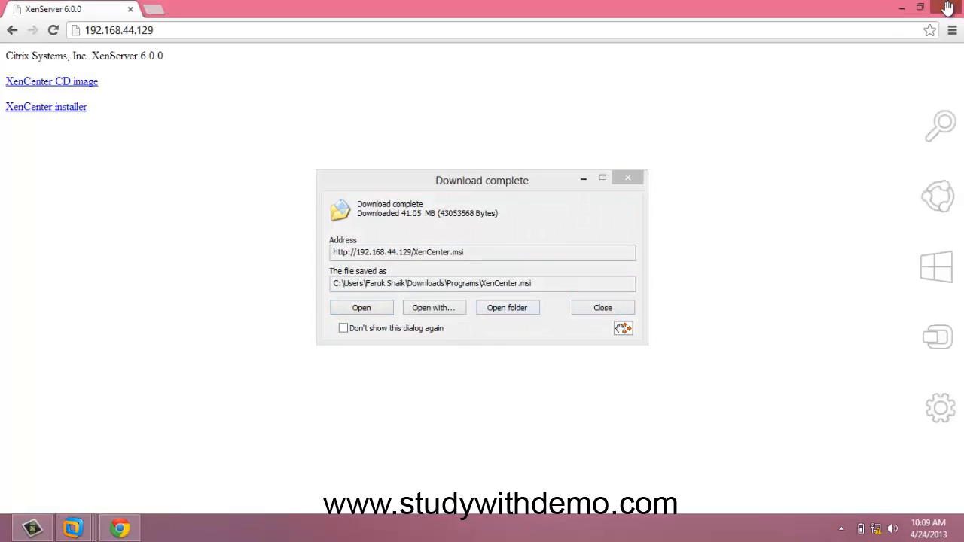
pyautogui.click(945, 8)
pyautogui.click(505, 307)
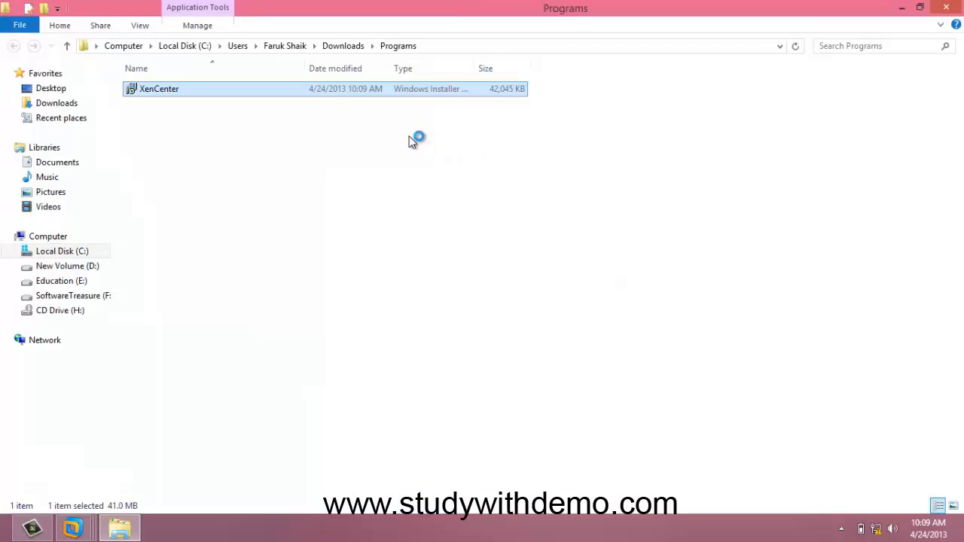
# Run the XenCenter installer with the default destination folder and finish the setup wizard
pyautogui.doubleClick(323, 94)
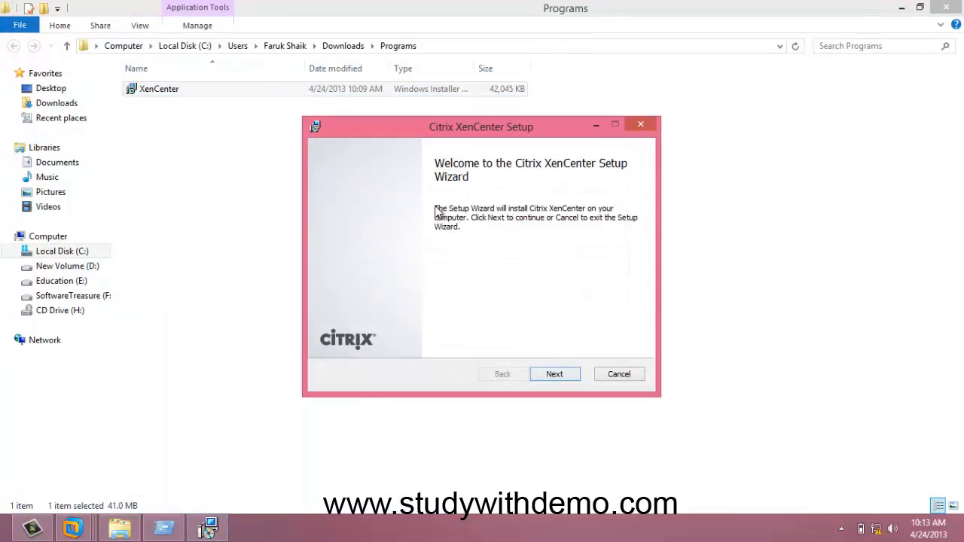
pyautogui.click(554, 379)
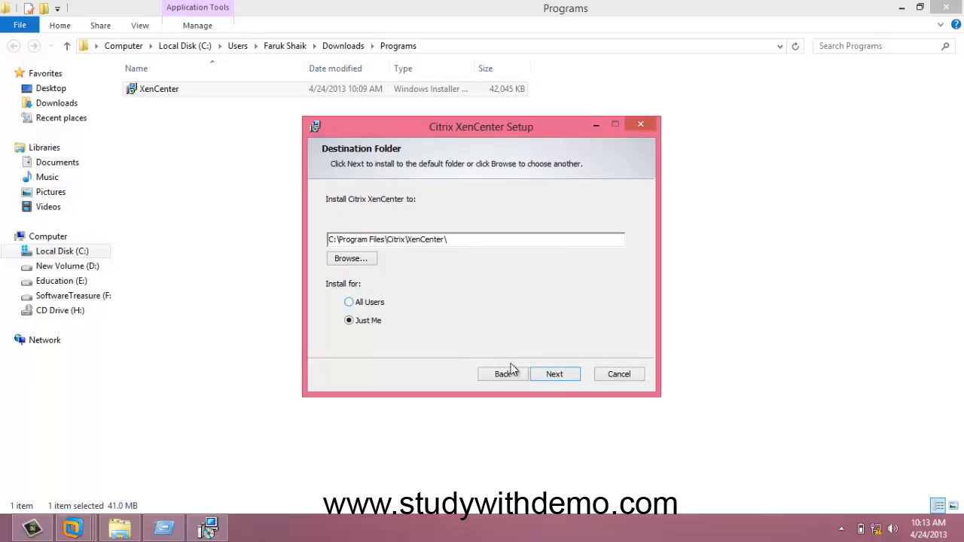
pyautogui.click(547, 374)
pyautogui.click(555, 376)
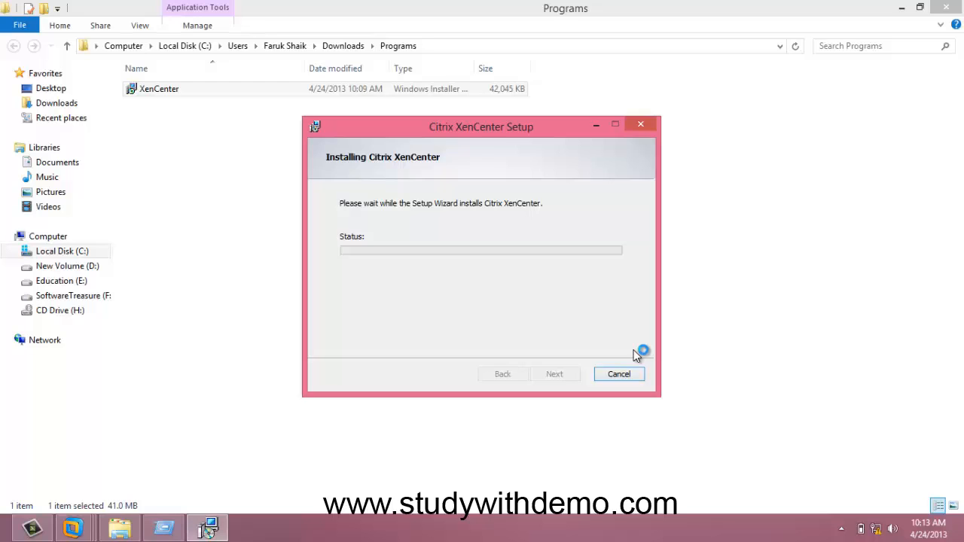
pyautogui.moveTo(959, 427)
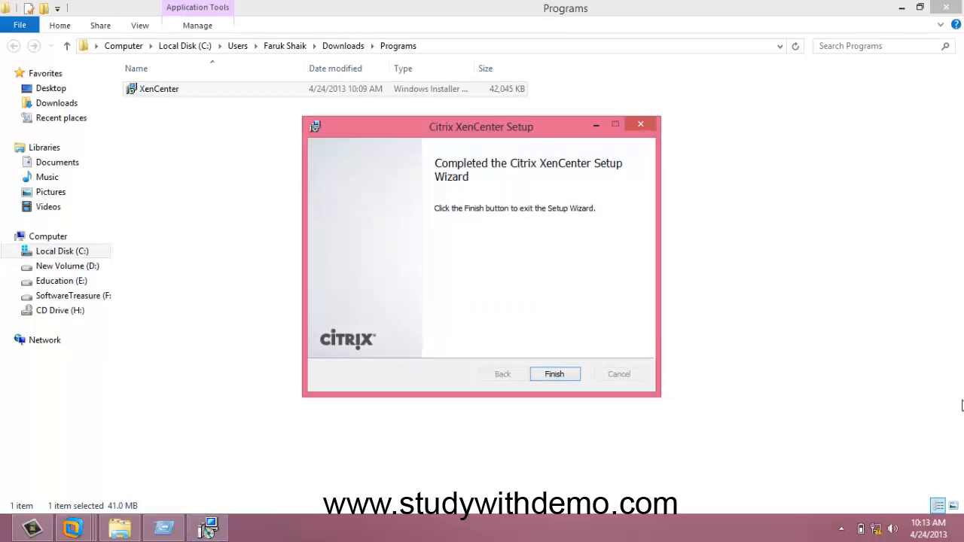
pyautogui.click(554, 374)
# Find and launch Citrix XenCenter from the Start screen
pyautogui.press('super')
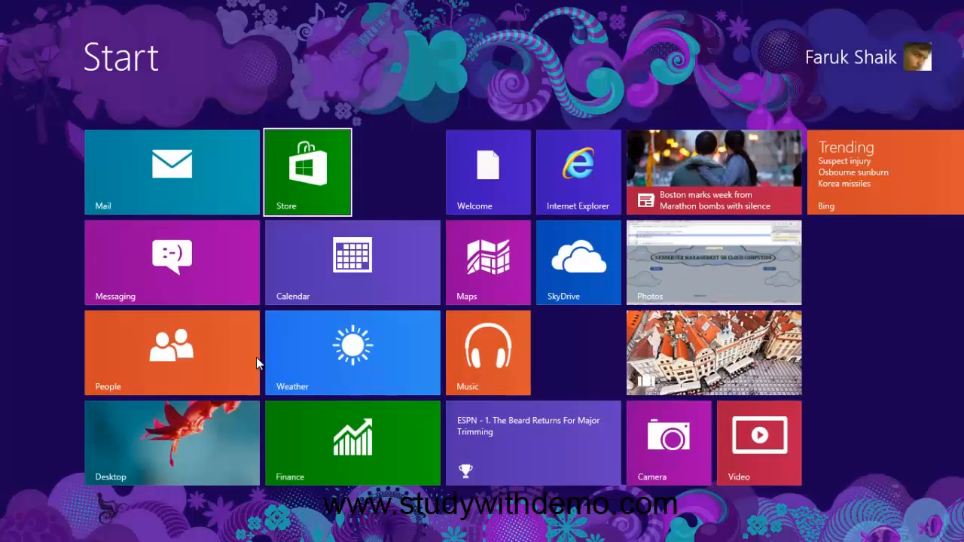
pyautogui.scroll(-5, 256, 357)
pyautogui.scroll(-12, 256, 362)
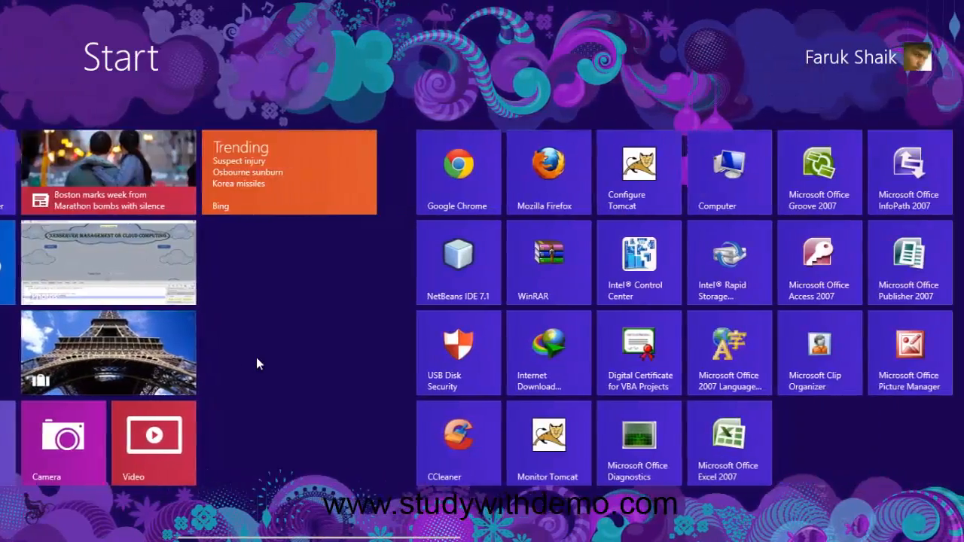
pyautogui.scroll(-12, 256, 363)
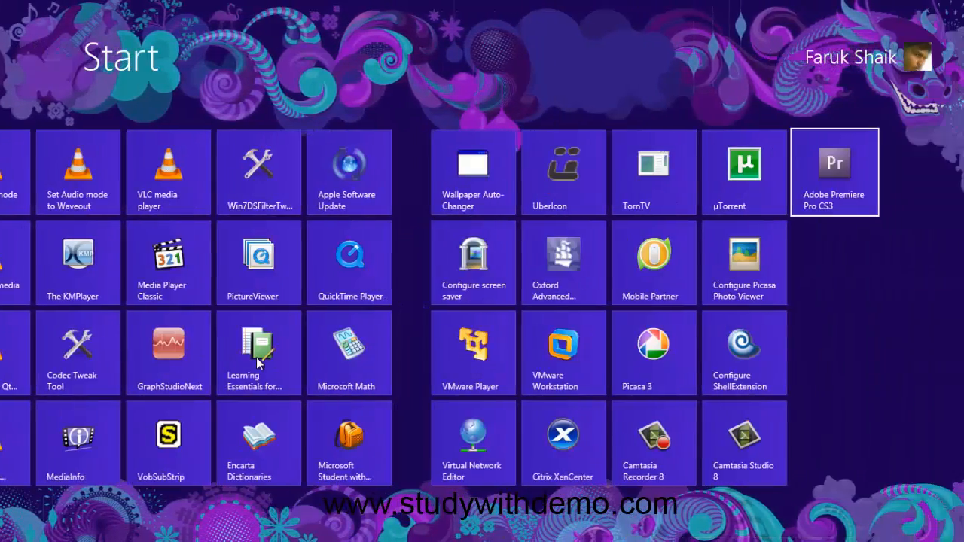
pyautogui.press('Down')
pyautogui.press('Down')
pyautogui.press('Down')
pyautogui.press('Left')
pyautogui.press('Left')
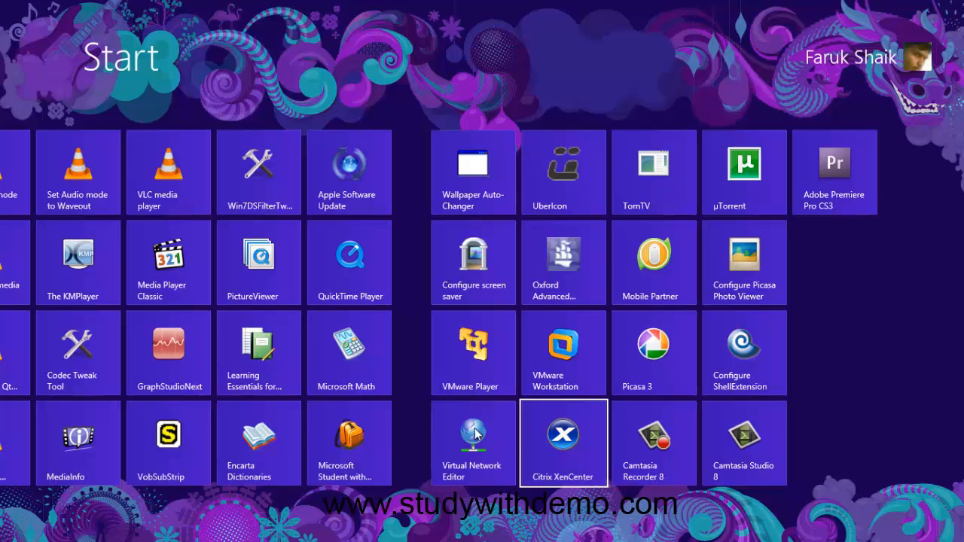
pyautogui.press('super')
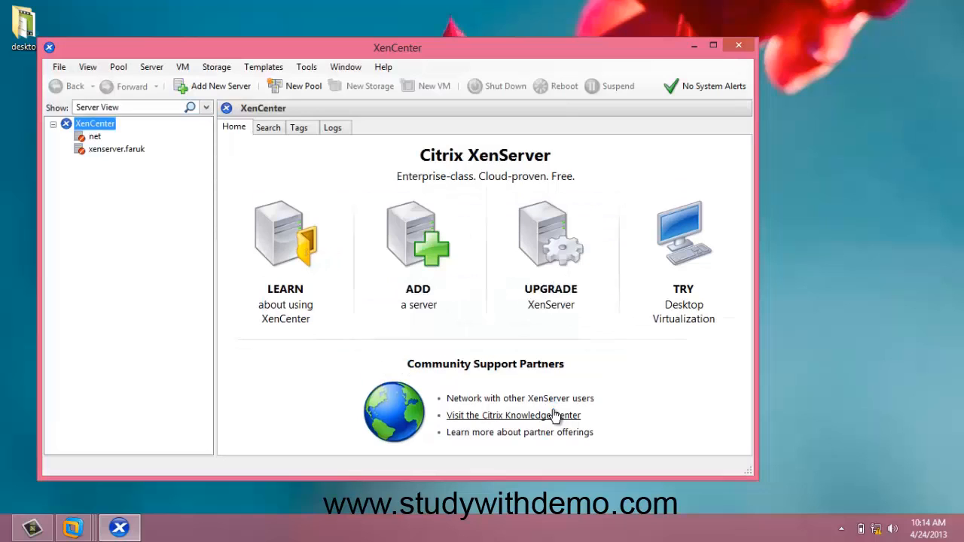
# Add the server 192.168.44.129 with the root user name and its account password
pyautogui.click(423, 307)
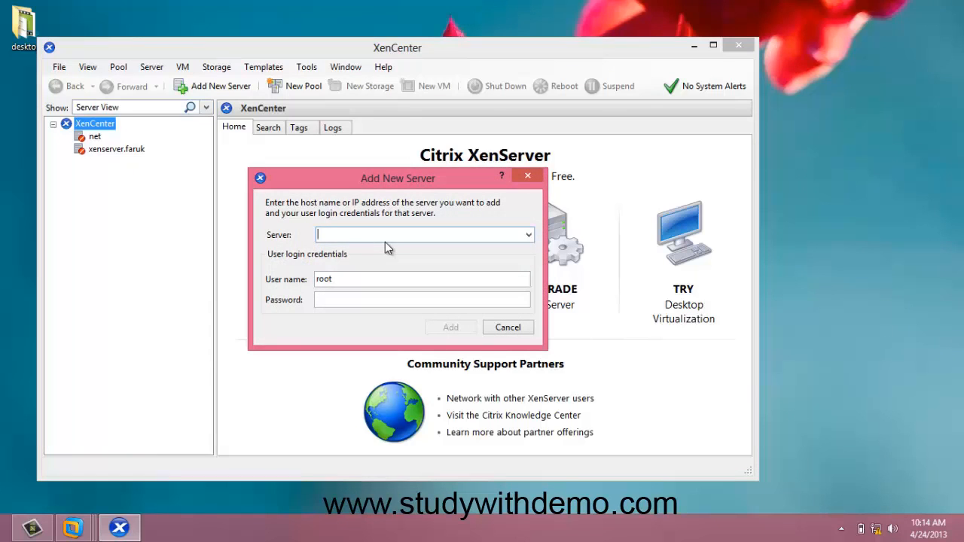
pyautogui.write('19')
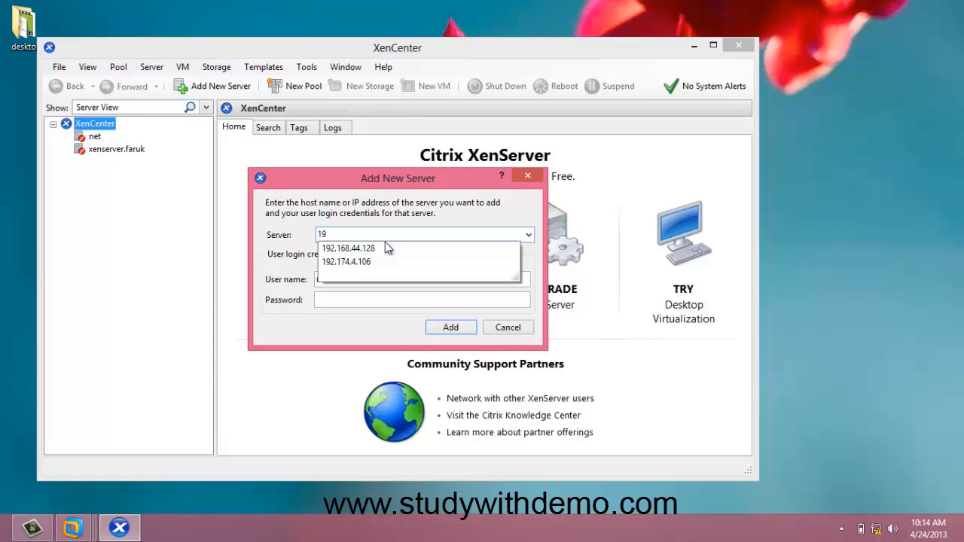
pyautogui.click(386, 247)
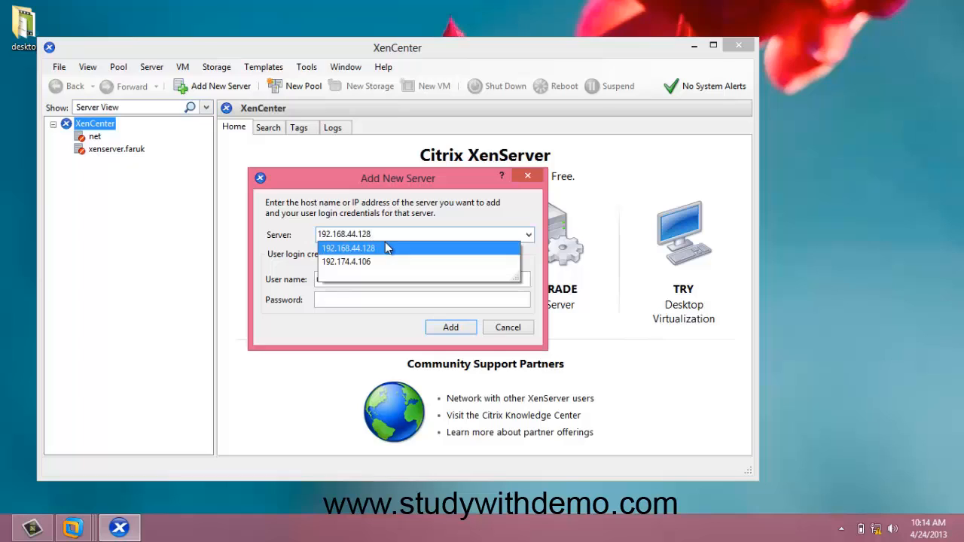
pyautogui.click(386, 248)
pyautogui.click(386, 239)
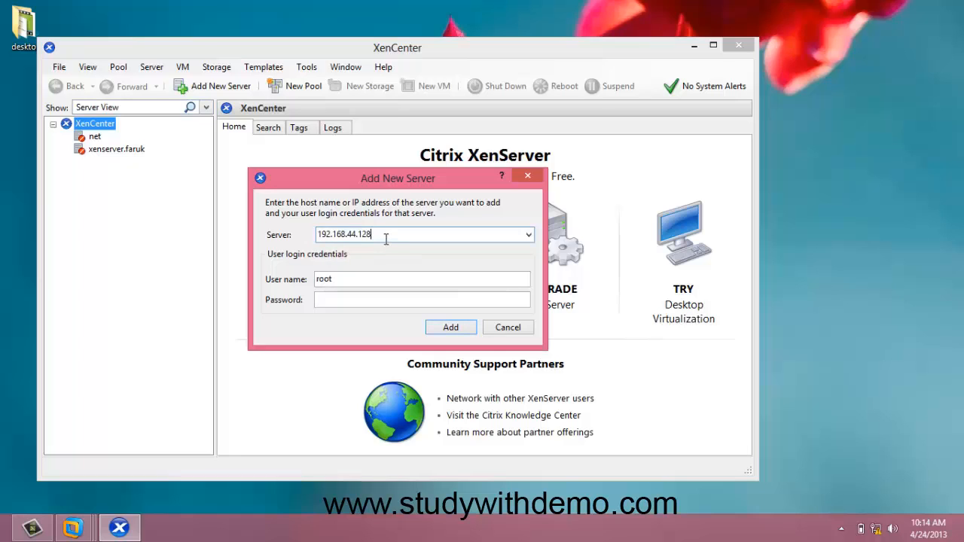
pyautogui.press('BackSpace')
pyautogui.write('9')
pyautogui.click(371, 296)
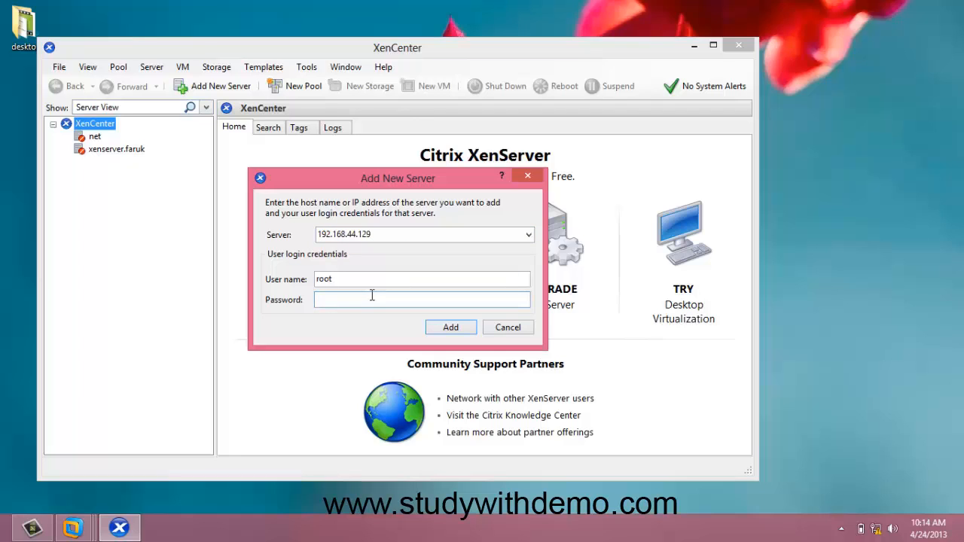
pyautogui.write('•••••••')
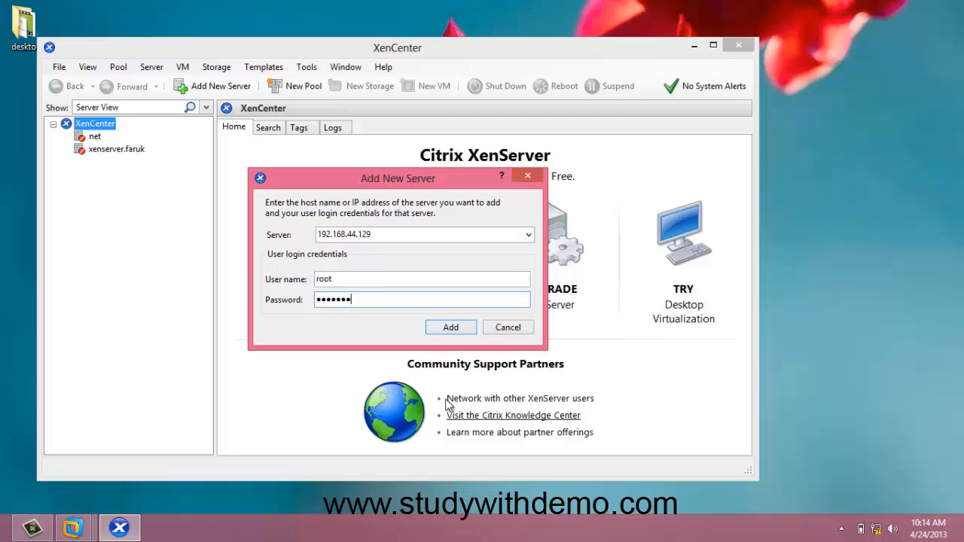
pyautogui.click(444, 328)
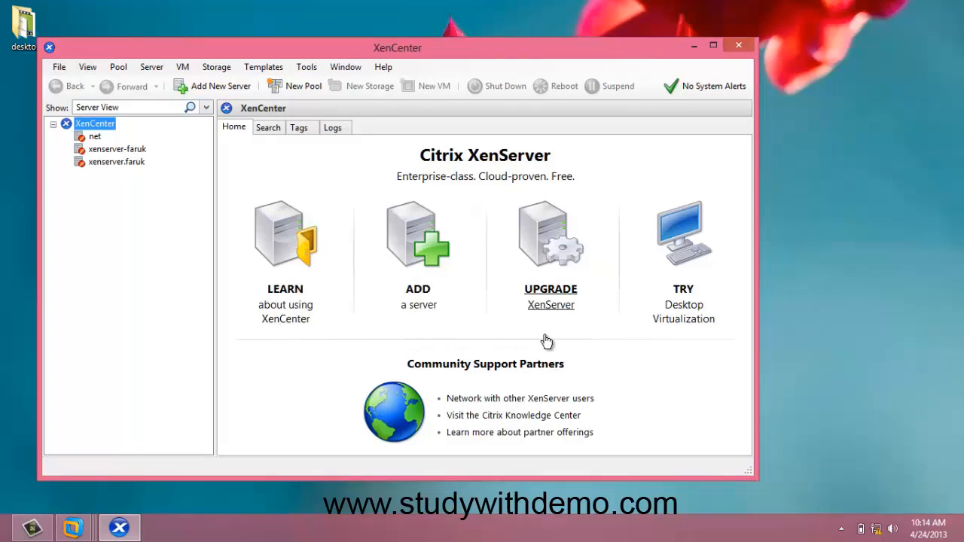
# Open the xenserver-faruk server console in a maximized window and log in to it
pyautogui.click(108, 150)
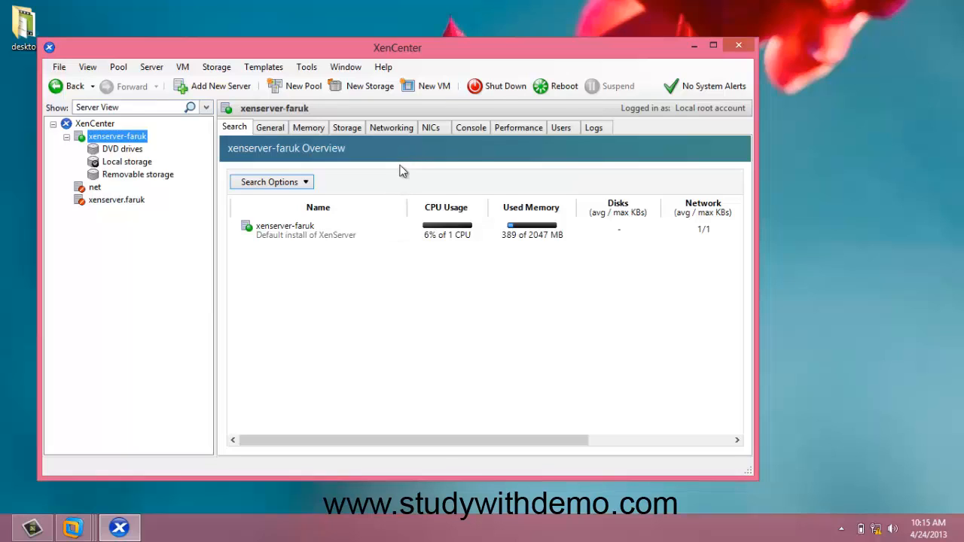
pyautogui.click(469, 129)
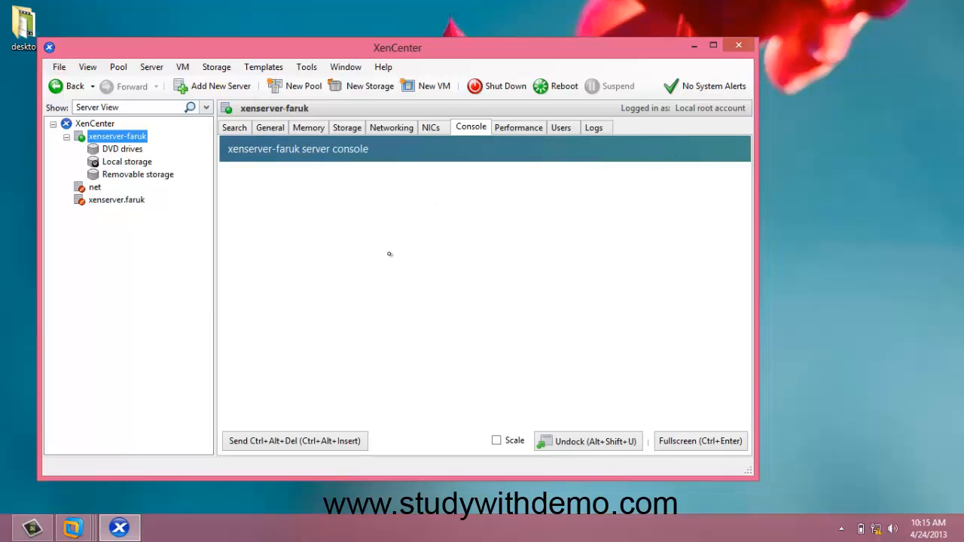
pyautogui.click(713, 47)
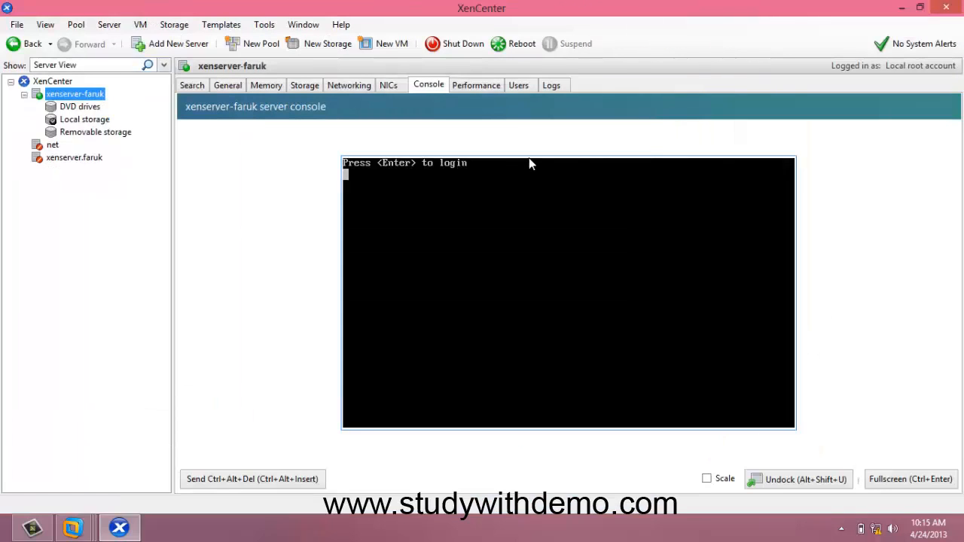
pyautogui.press('Return')
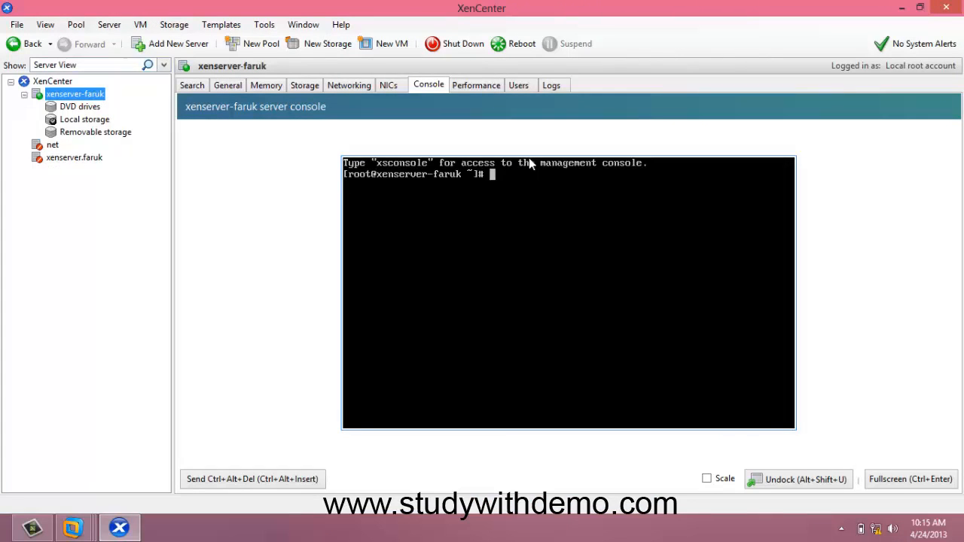
# Launch xsconsole and open its Remote Service Configuration menu
pyautogui.write('xsconsole')
pyautogui.press('Return')
pyautogui.press('Down')
pyautogui.press('Down')
pyautogui.press('Down')
pyautogui.press('Down')
pyautogui.press('Down')
pyautogui.press('Down')
pyautogui.press('Down')
pyautogui.press('Down')
pyautogui.press('Down')
pyautogui.press('Down')
pyautogui.press('Down')
pyautogui.press('Down')
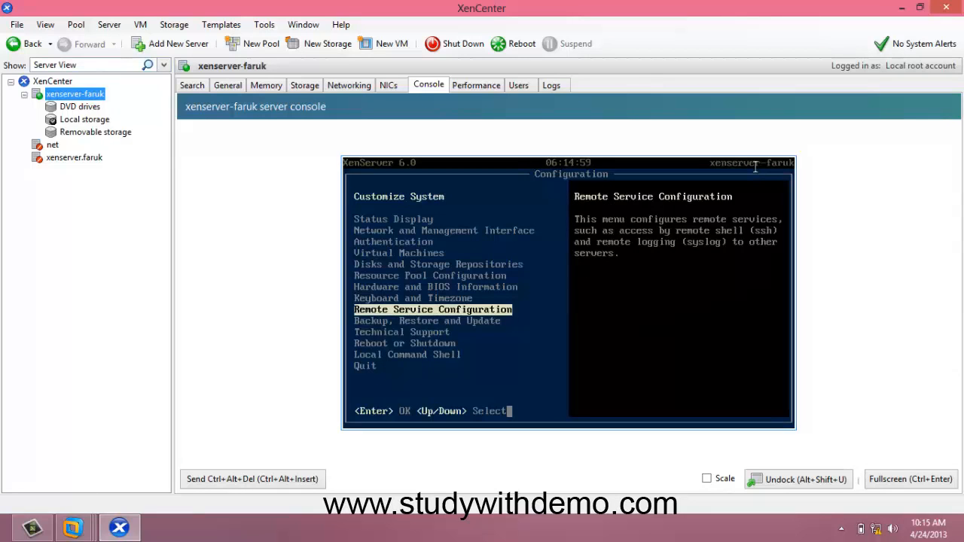
pyautogui.press('Down')
pyautogui.press('Return')
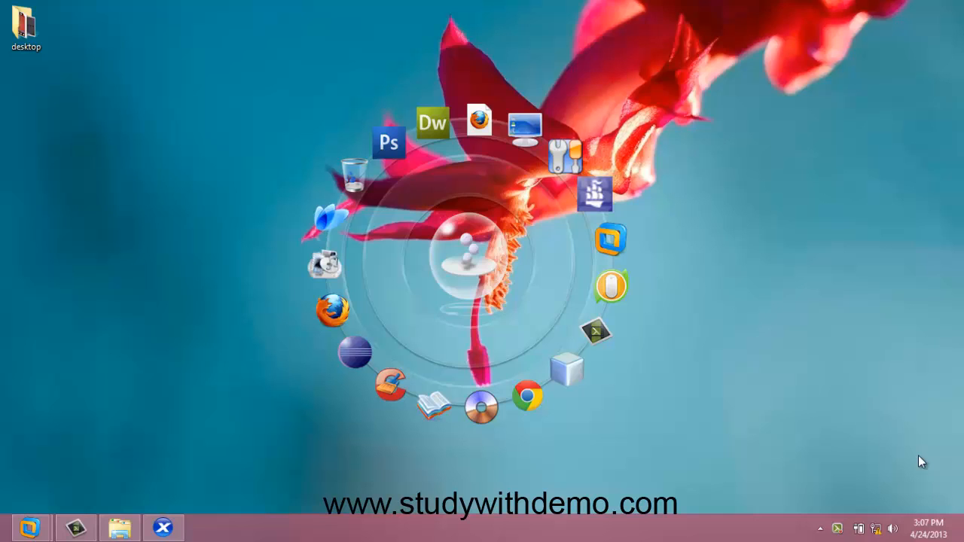
# Start a new storage repository on xenserver-faruk using the Windows File Sharing (CIFS) ISO library type
pyautogui.click(165, 529)
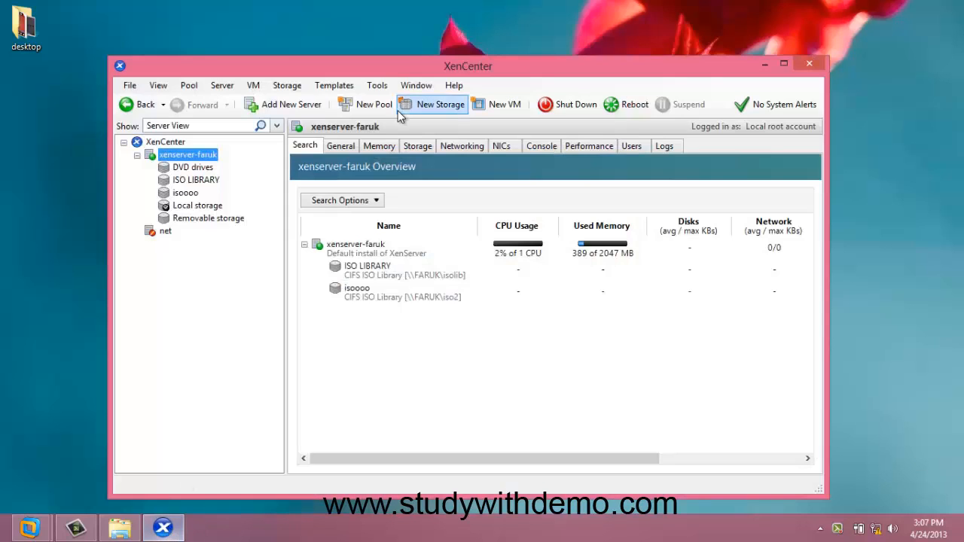
pyautogui.click(419, 112)
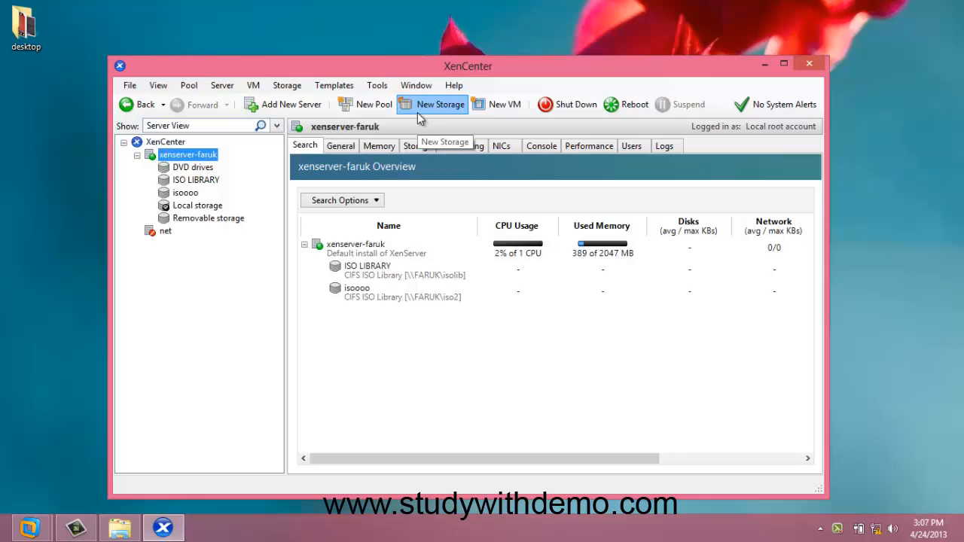
pyautogui.click(419, 113)
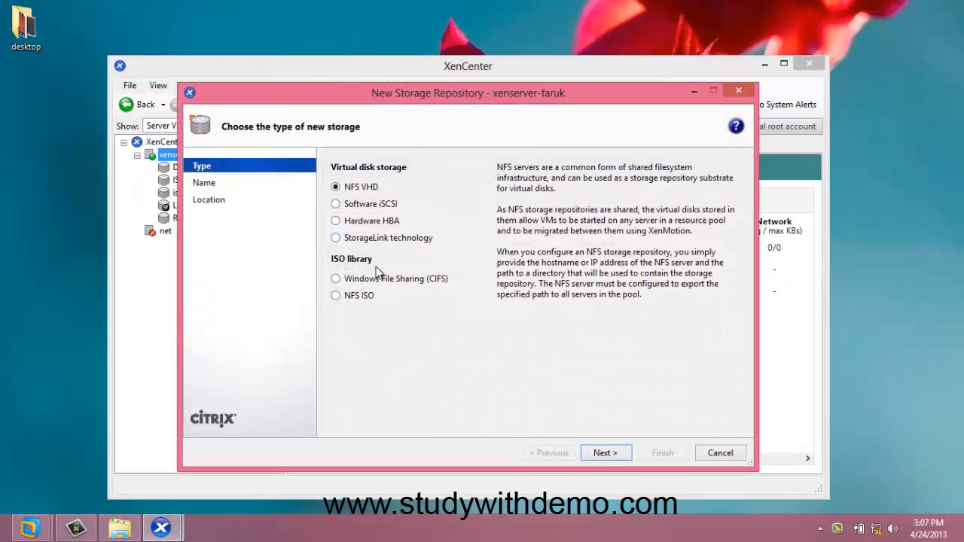
pyautogui.click(379, 284)
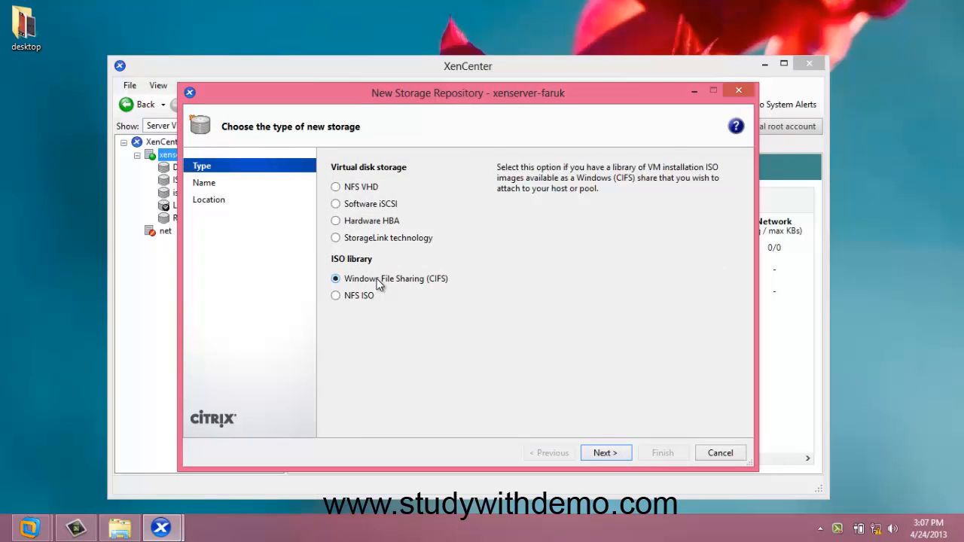
pyautogui.click(606, 455)
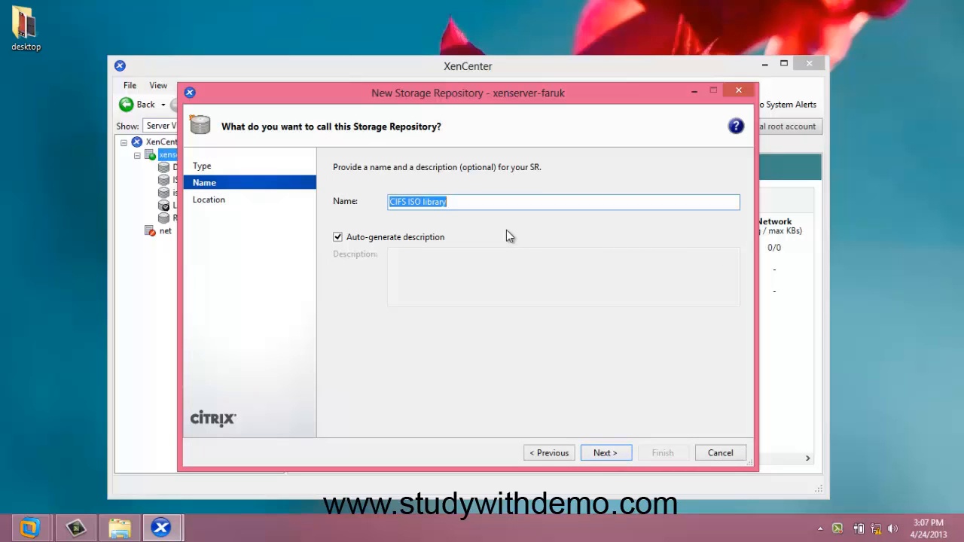
# Name the storage repository ISO LIB and continue to the location page
pyautogui.press('BackSpace')
pyautogui.write('ISO ')
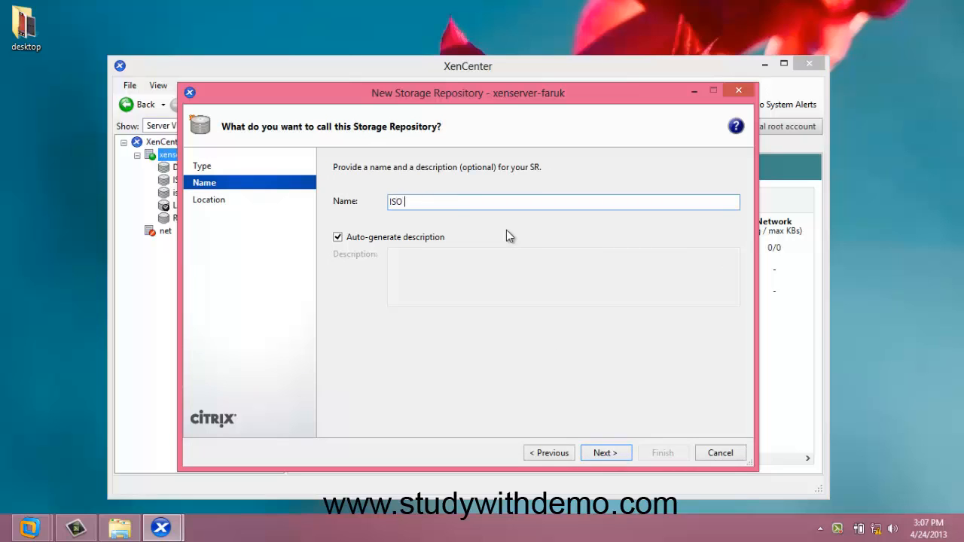
pyautogui.write('LIB')
pyautogui.click(607, 453)
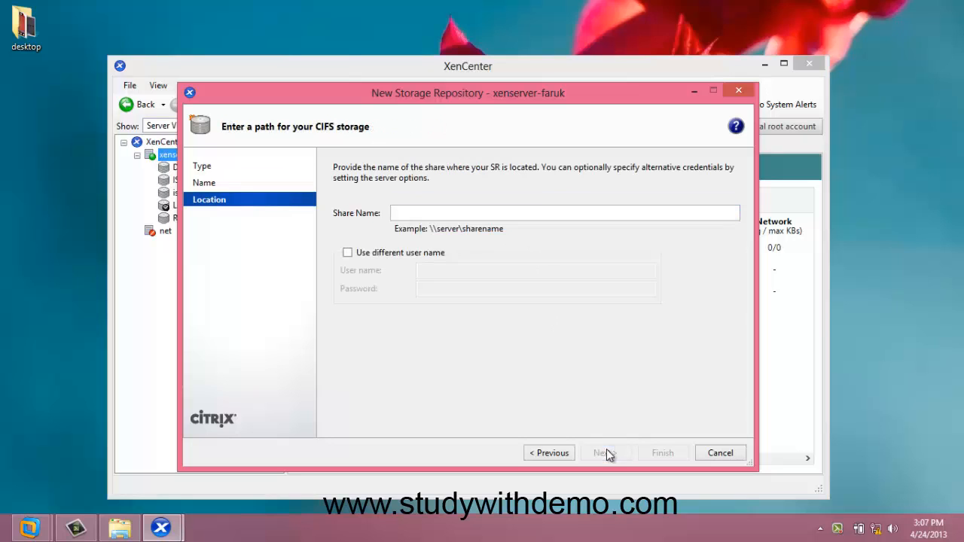
# Create a new folder named isolib on Local Disk (C:) in File Explorer
pyautogui.click(430, 212)
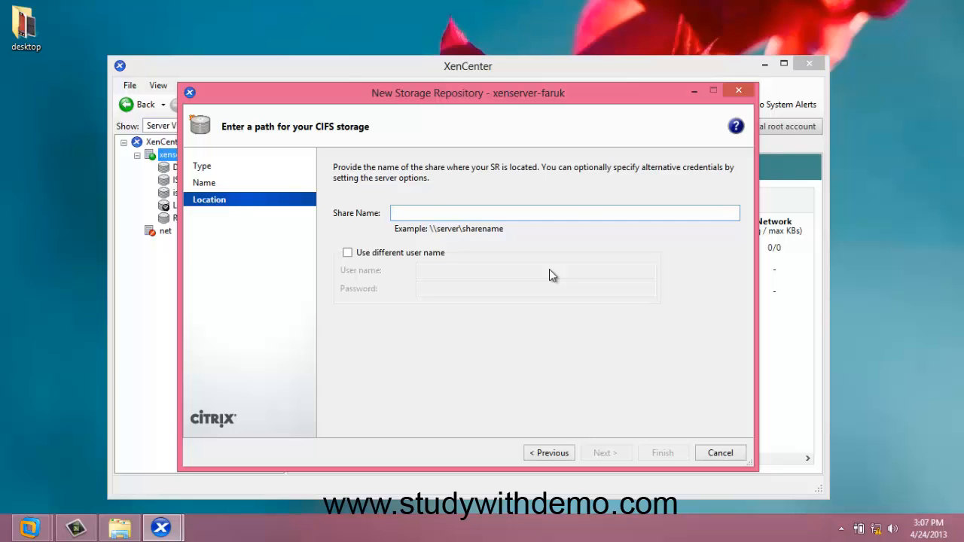
pyautogui.press('super+e')
pyautogui.doubleClick(459, 222)
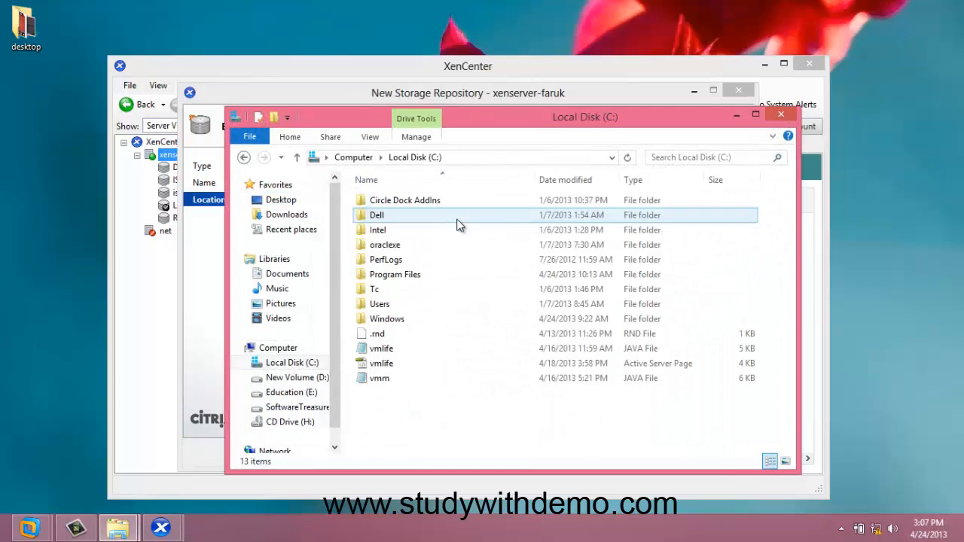
pyautogui.rightClick(441, 418)
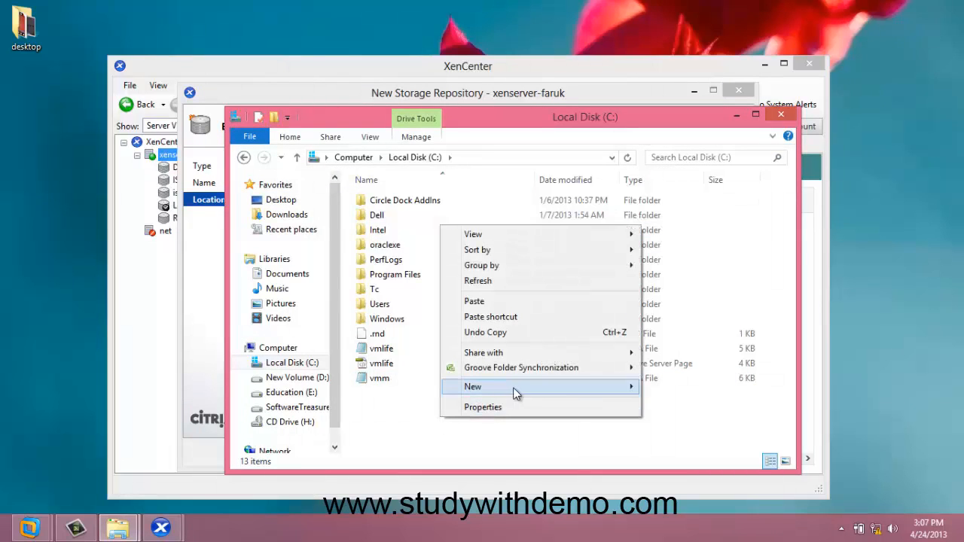
pyautogui.moveTo(516, 388)
pyautogui.click(672, 392)
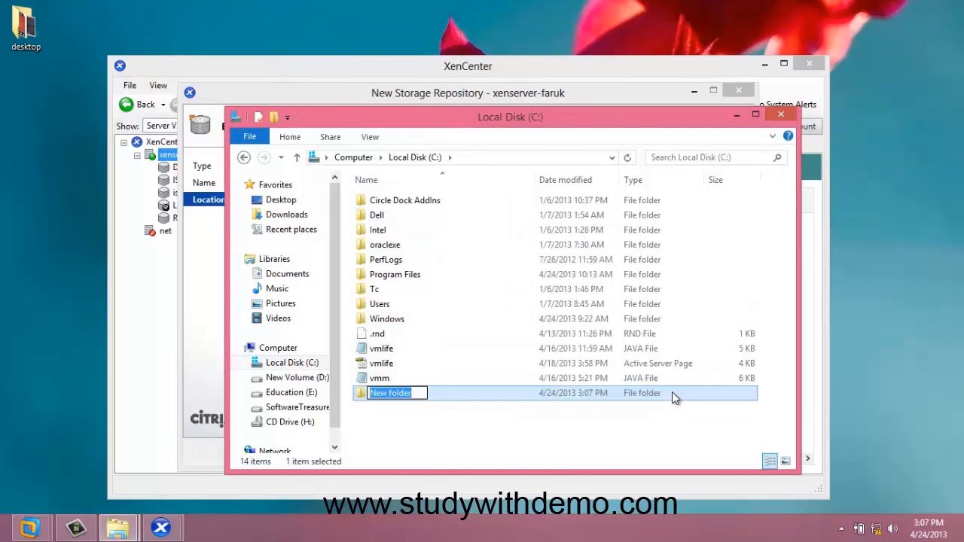
pyautogui.write('isolib')
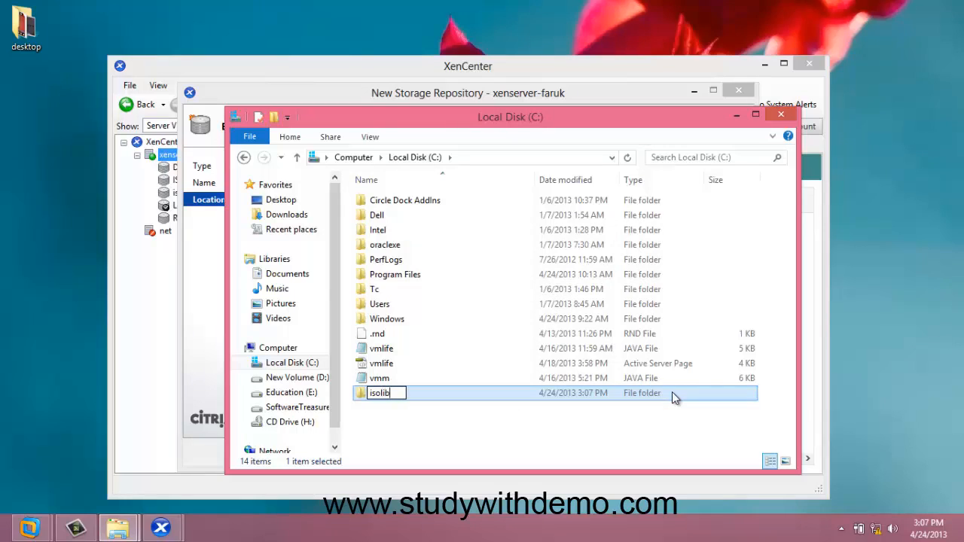
# Share the isolib folder with Everyone
pyautogui.rightClick(636, 393)
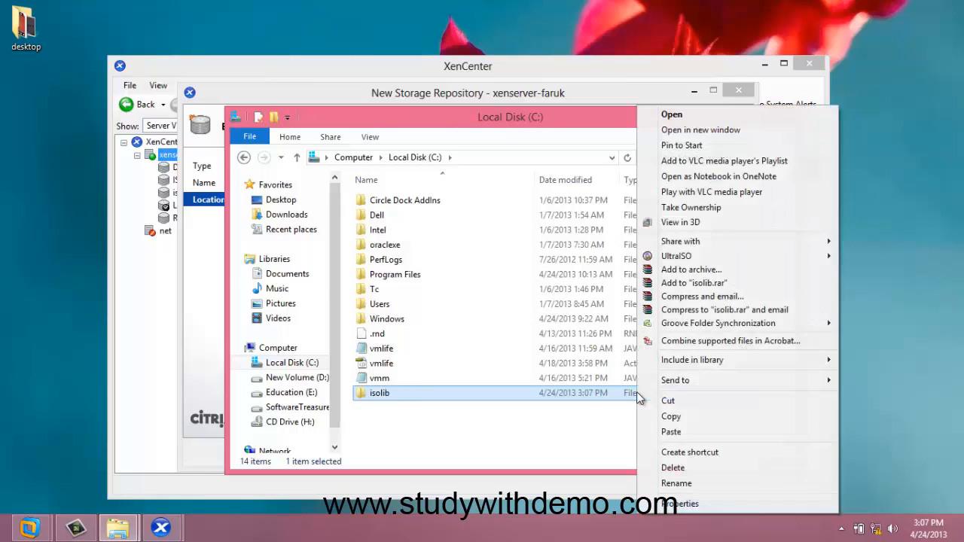
pyautogui.moveTo(660, 245)
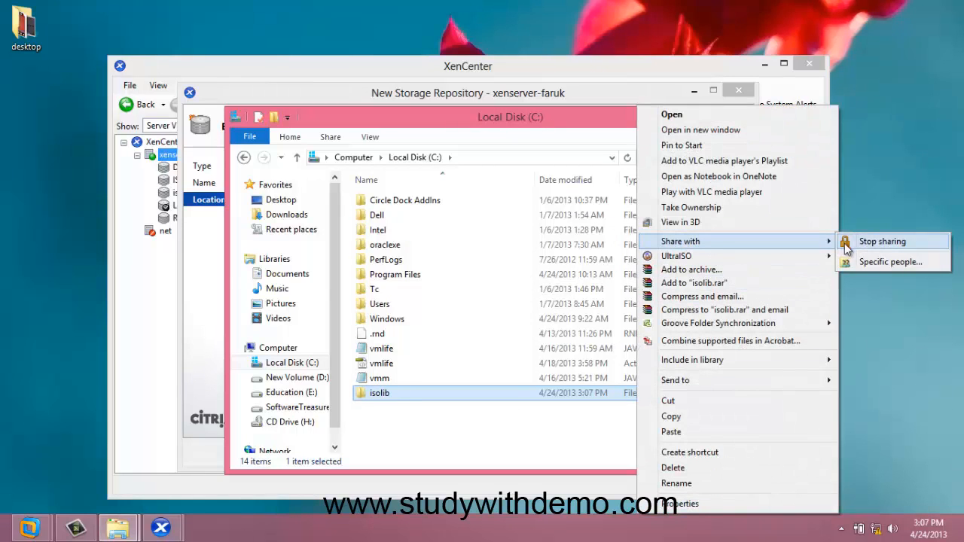
pyautogui.click(857, 263)
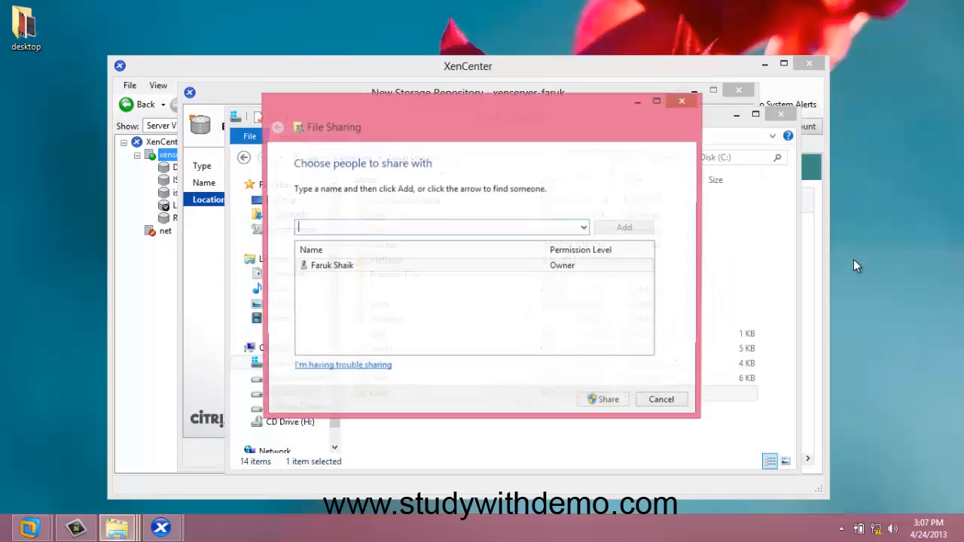
pyautogui.click(585, 228)
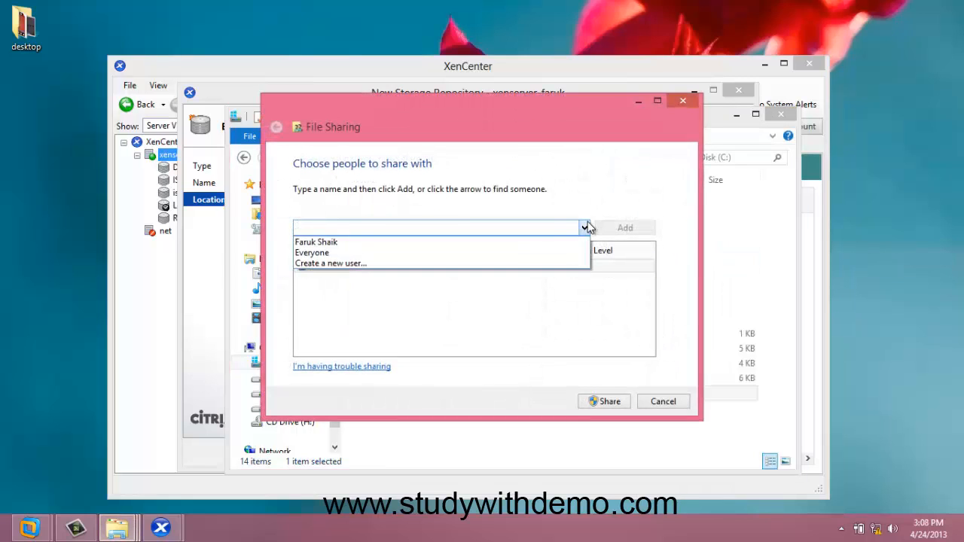
pyautogui.click(557, 253)
pyautogui.click(606, 403)
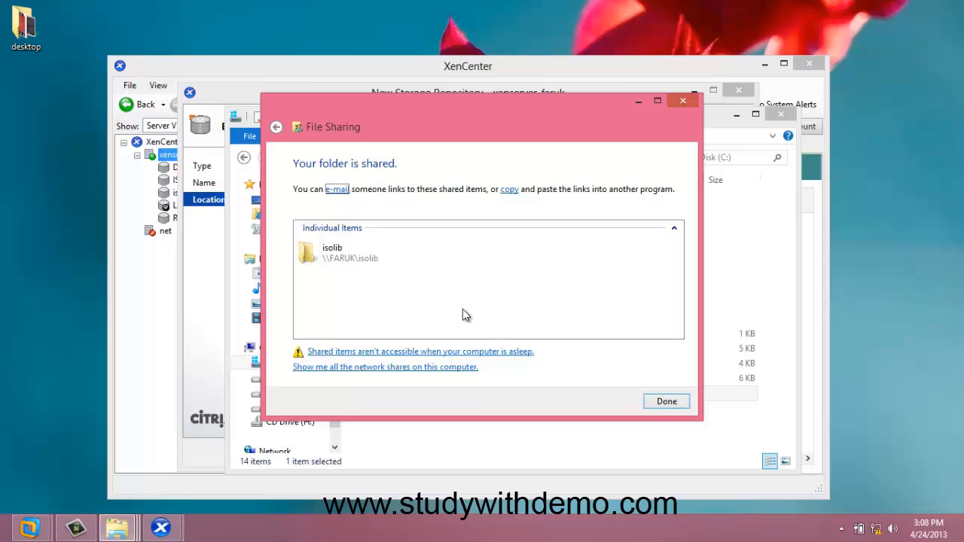
pyautogui.click(672, 398)
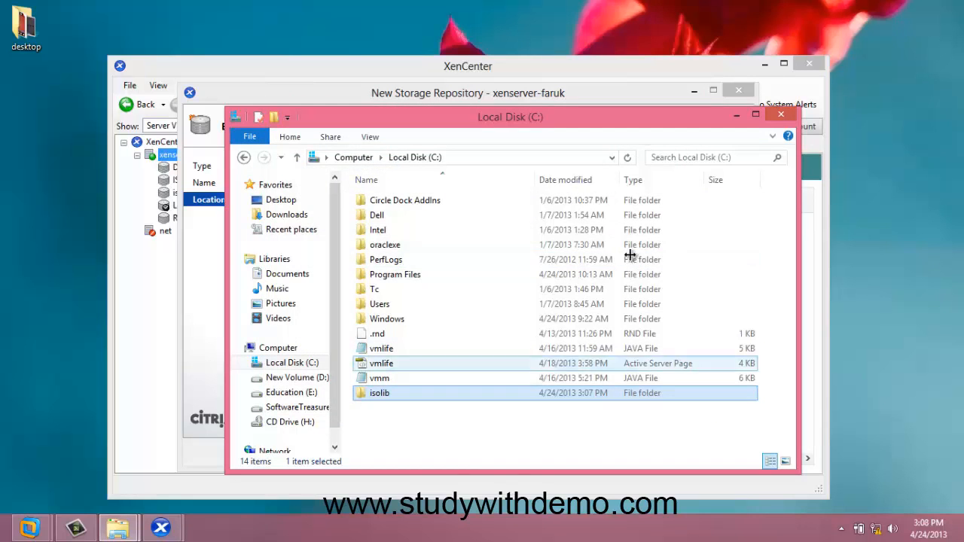
# Close File Explorer and set the CIFS share name to \\FARUK\isolib
pyautogui.click(780, 115)
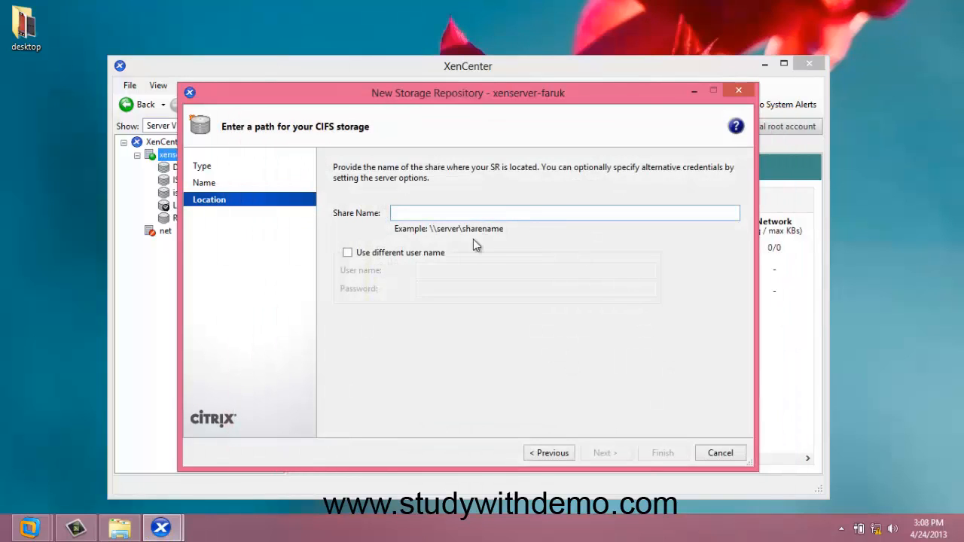
pyautogui.write('\\\\F')
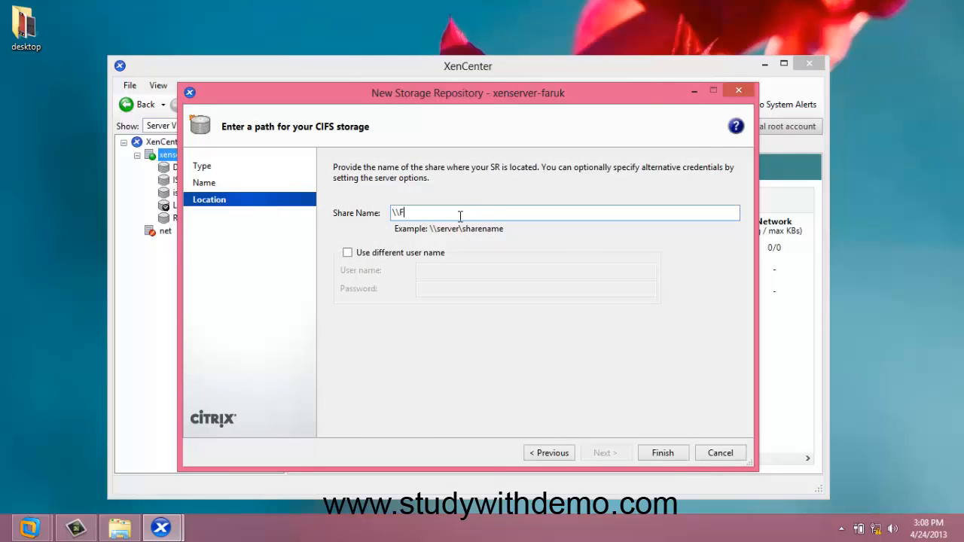
pyautogui.write('ARUK\\isolib')
# Enable a different user name for the CIFS share and enter the account's user name
pyautogui.click(366, 255)
pyautogui.click(439, 269)
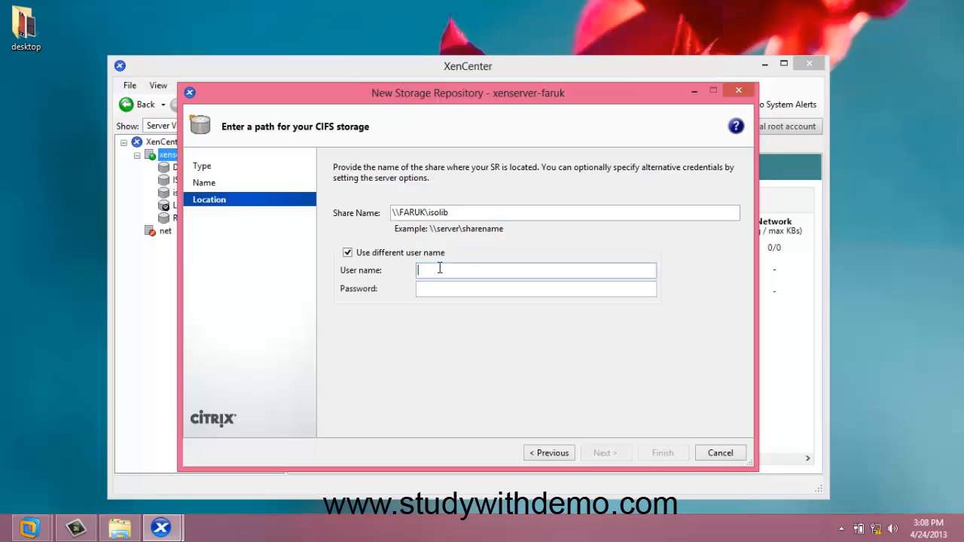
pyautogui.write('Faruk')
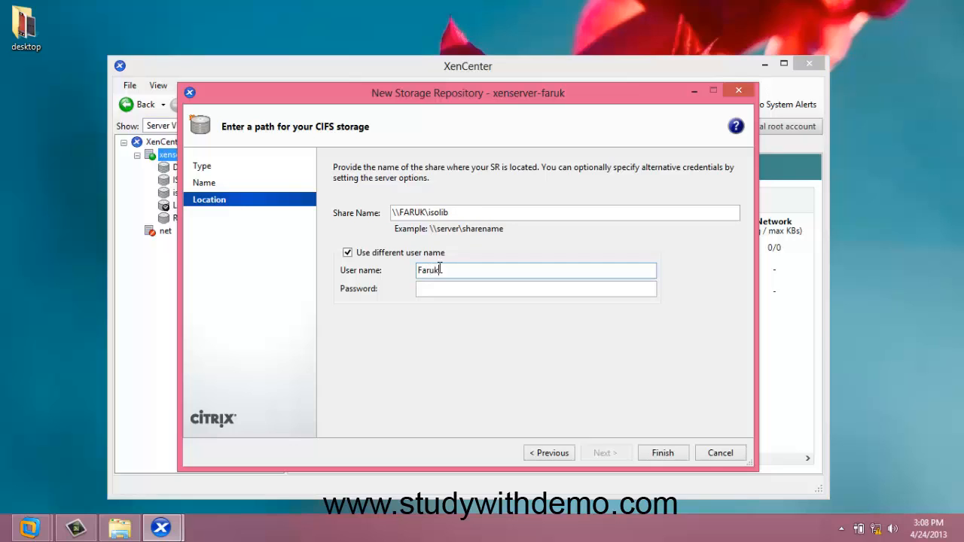
pyautogui.write(' shaik')
# Enter the account password and finish creating the ISO LIB storage repository
pyautogui.click(454, 287)
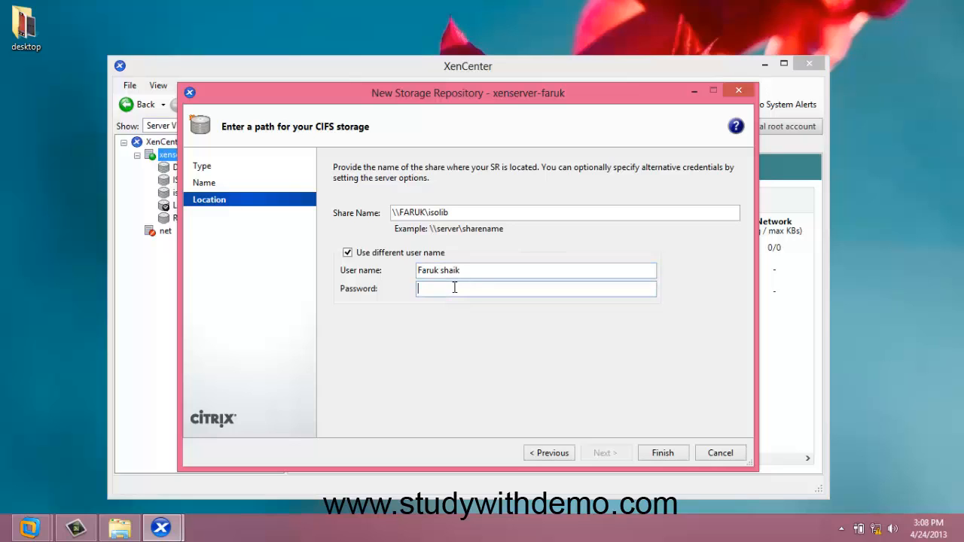
pyautogui.write('*******')
pyautogui.click(662, 453)
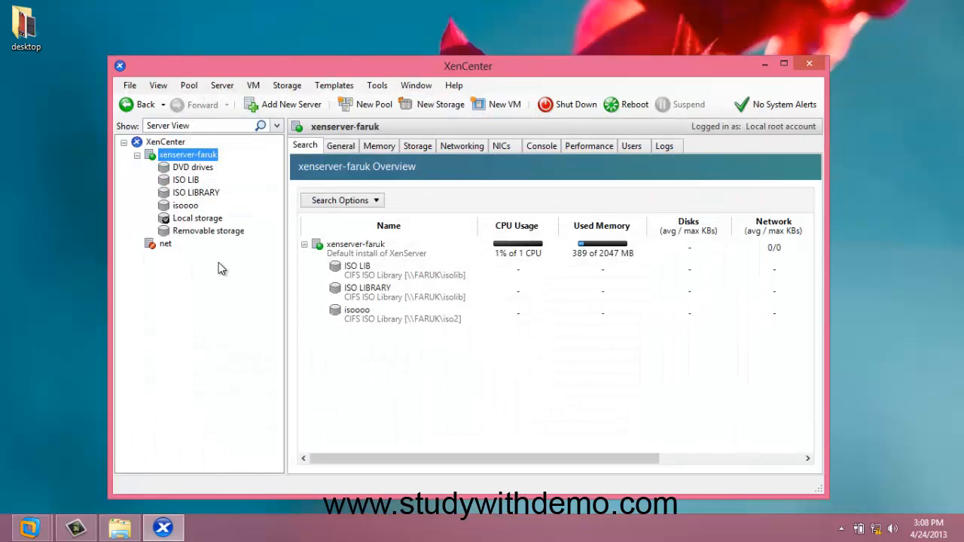
# Open the new ISO LIB repository's properties, then minimize XenCenter
pyautogui.click(183, 182)
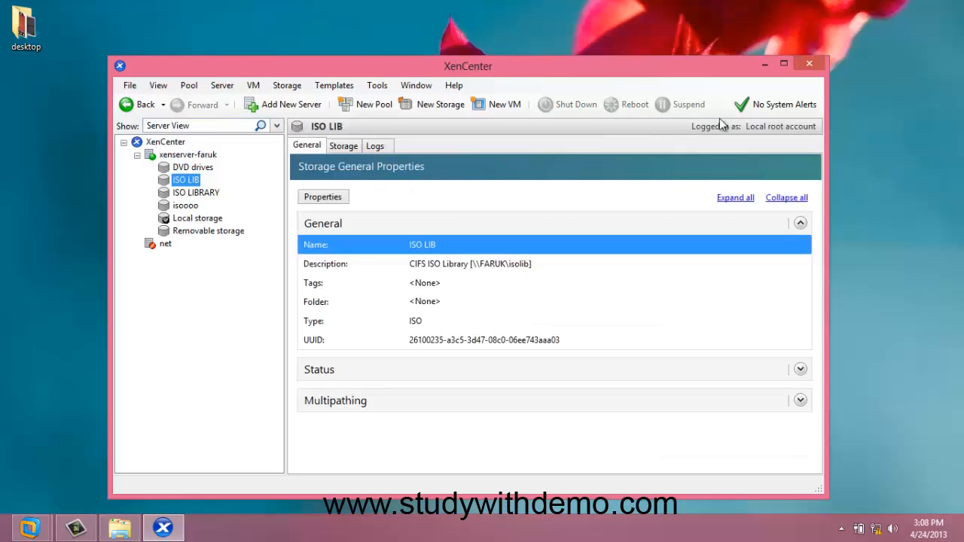
pyautogui.click(764, 67)
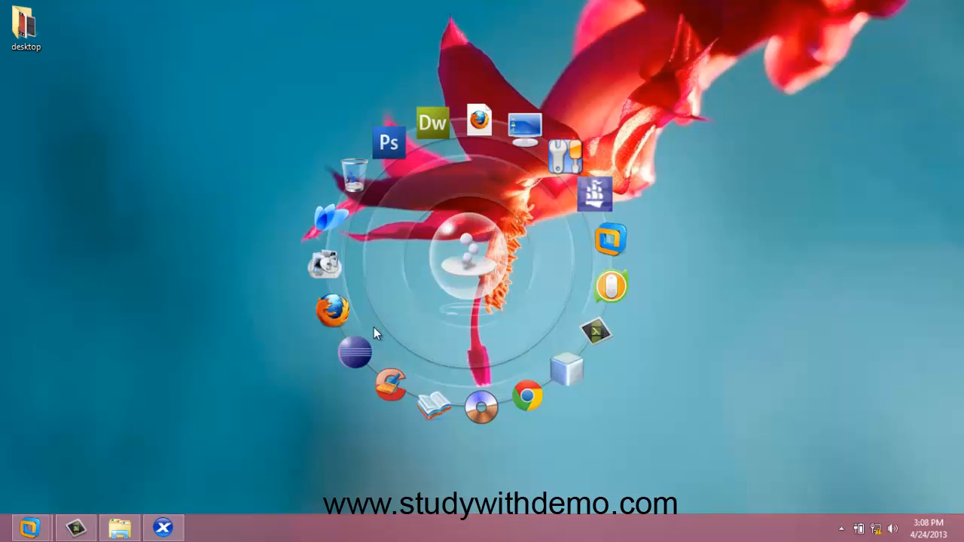
# Open File Explorer, browse to F:\SOFTWARES\operating sys\ISO's, and copy the winxpsp3 ISO file
pyautogui.press('super+e')
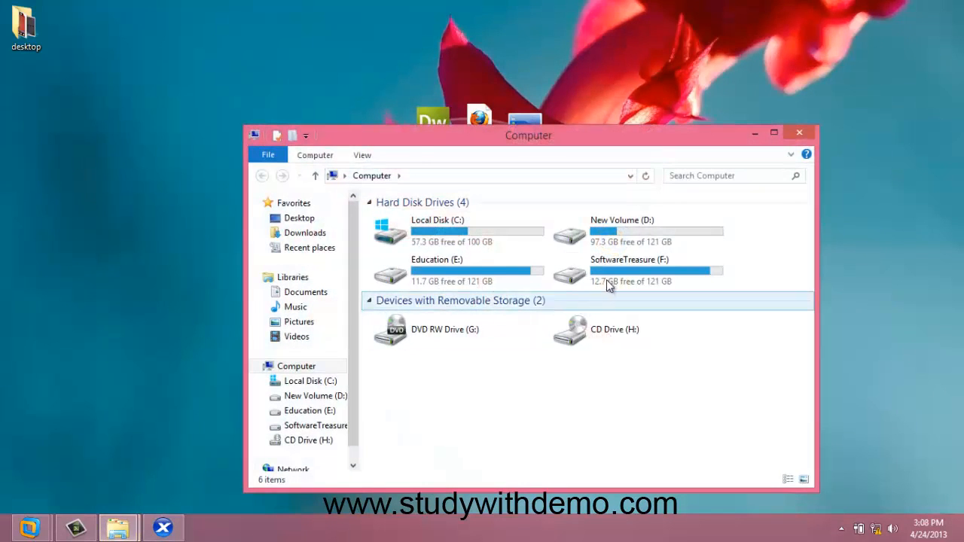
pyautogui.doubleClick(607, 277)
pyautogui.doubleClick(425, 219)
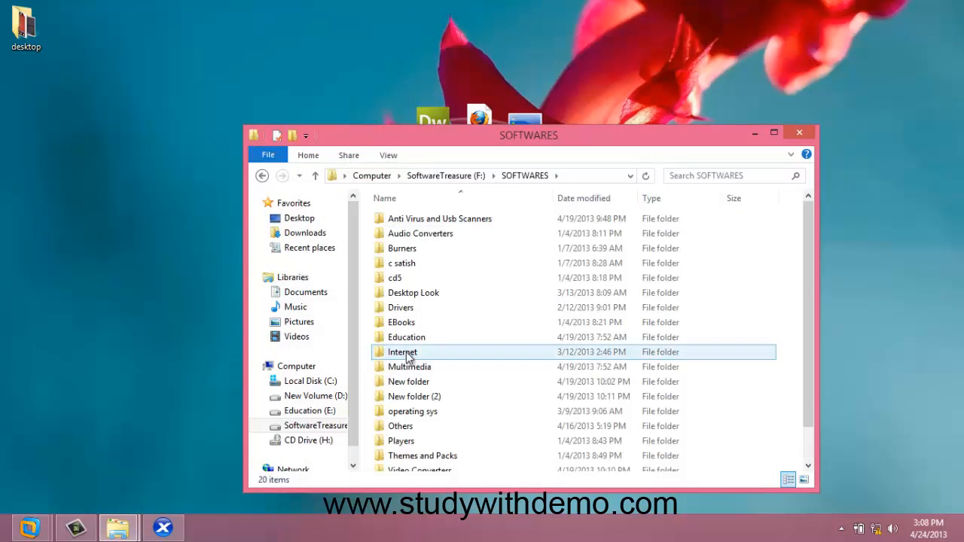
pyautogui.doubleClick(418, 411)
pyautogui.doubleClick(397, 235)
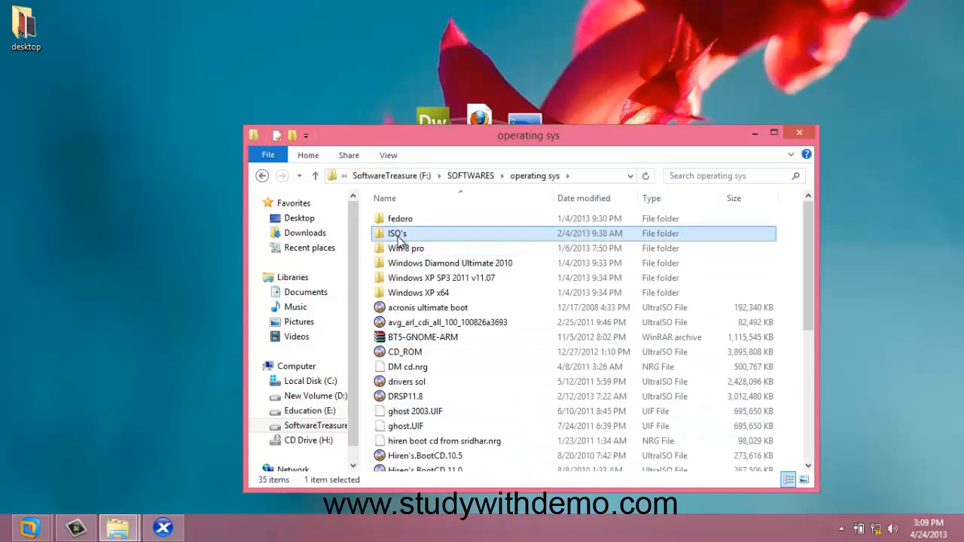
pyautogui.click(399, 237)
pyautogui.rightClick(399, 236)
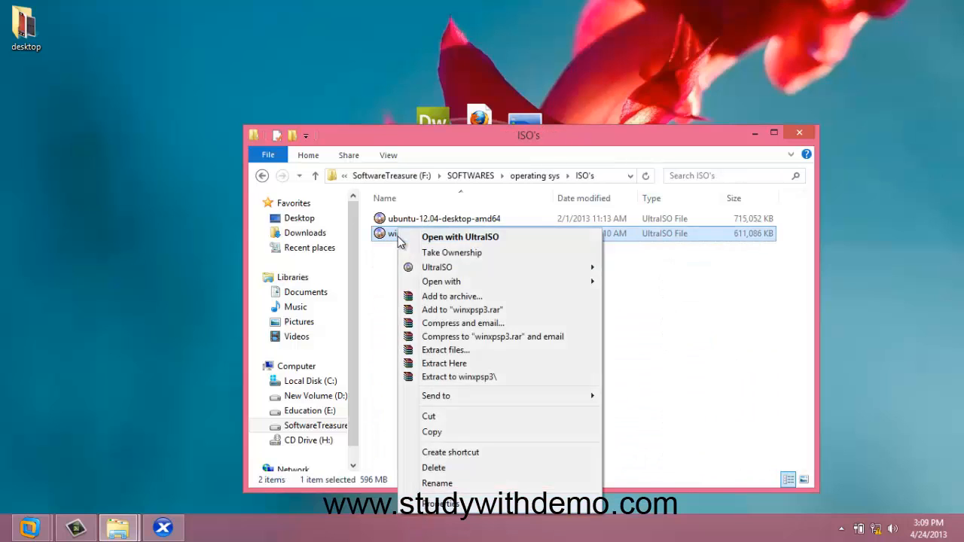
pyautogui.click(453, 430)
# Paste the ISO file into the isolib folder on Local Disk (C:)
pyautogui.click(329, 386)
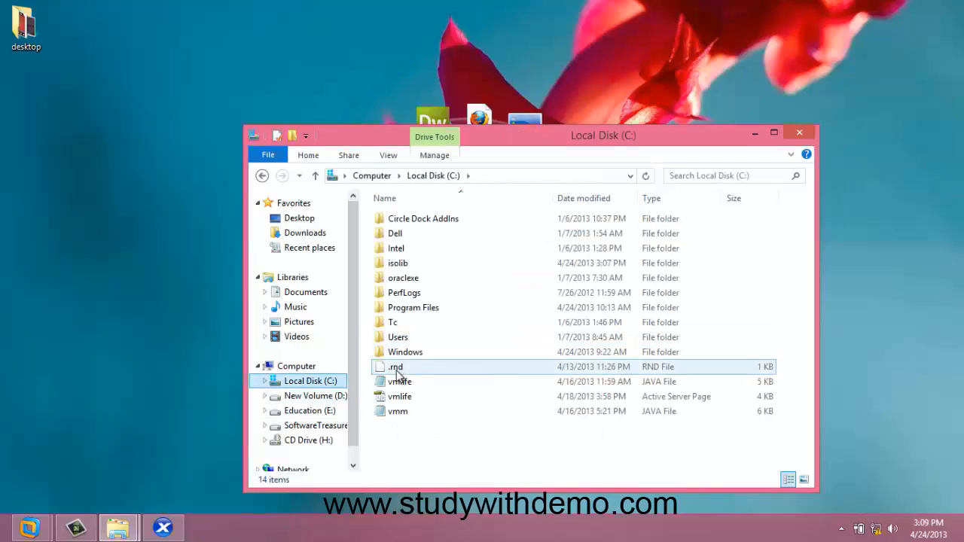
pyautogui.doubleClick(397, 264)
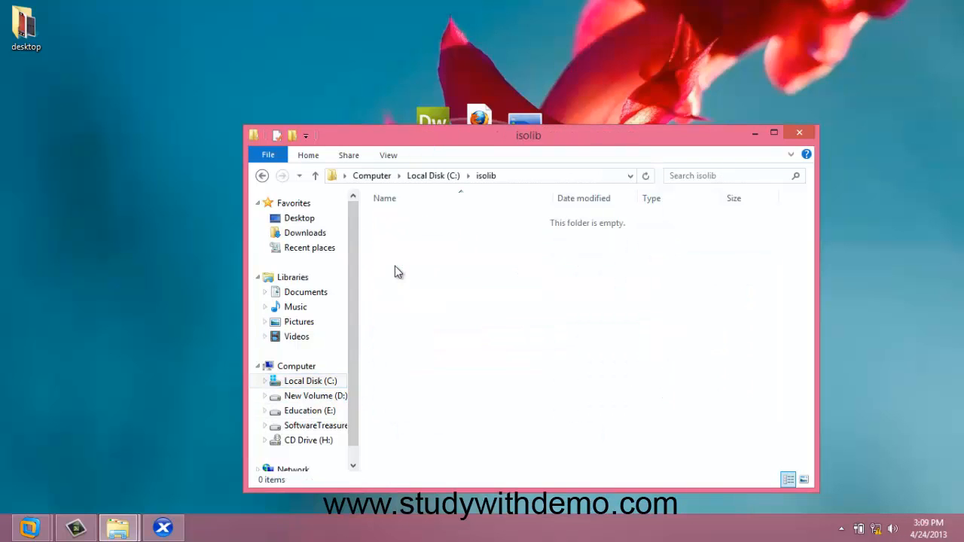
pyautogui.hotkey('ctrl', 'v')
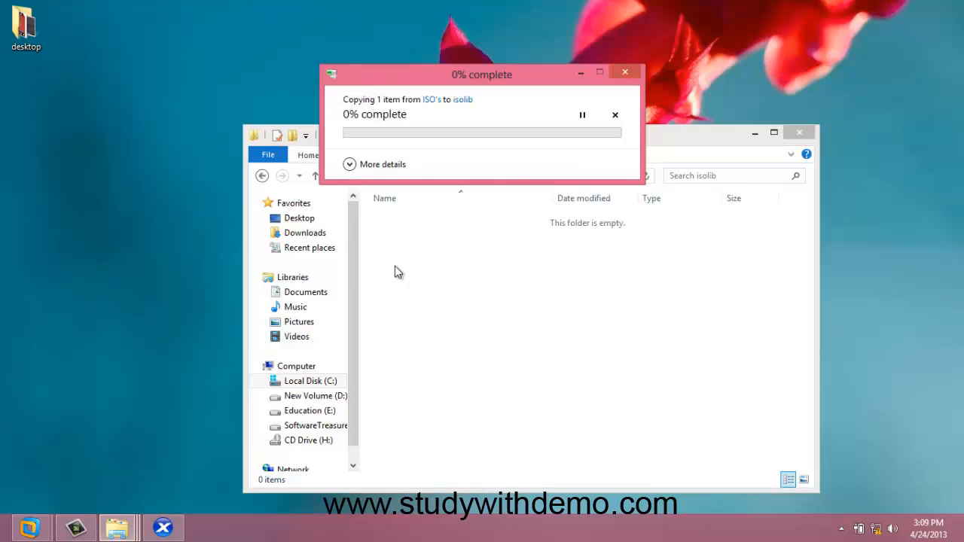